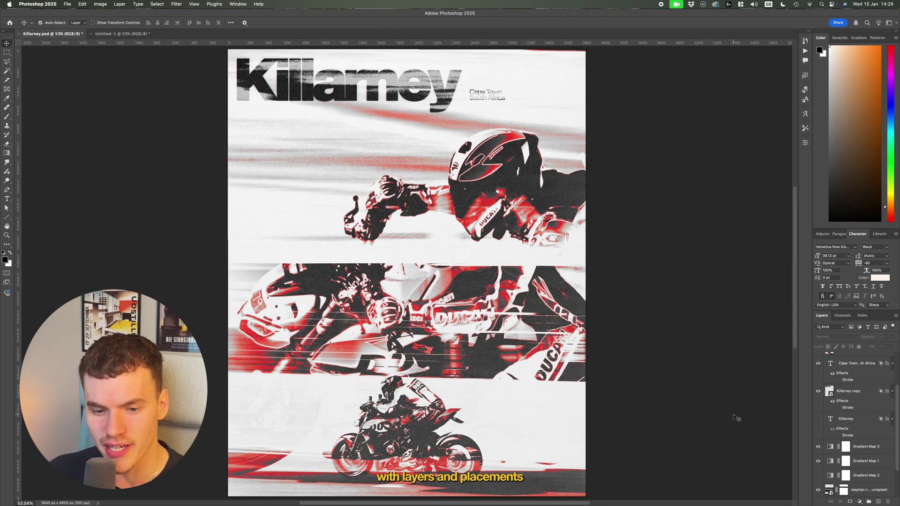
{"action": "scroll", "coordinate": [858, 422], "scroll_direction": "down", "scroll_amount": 3}
{"action": "left_click", "coordinate": [869, 416]}
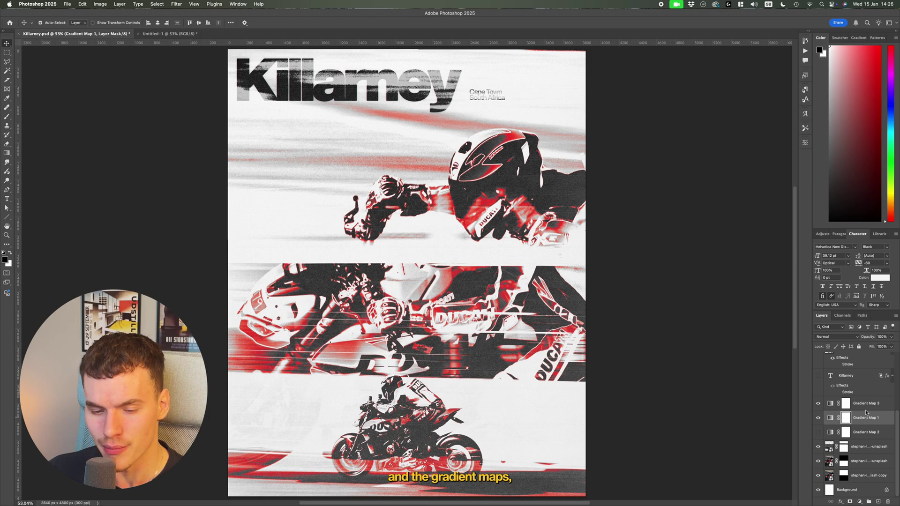
{"action": "left_click", "coordinate": [656, 359]}
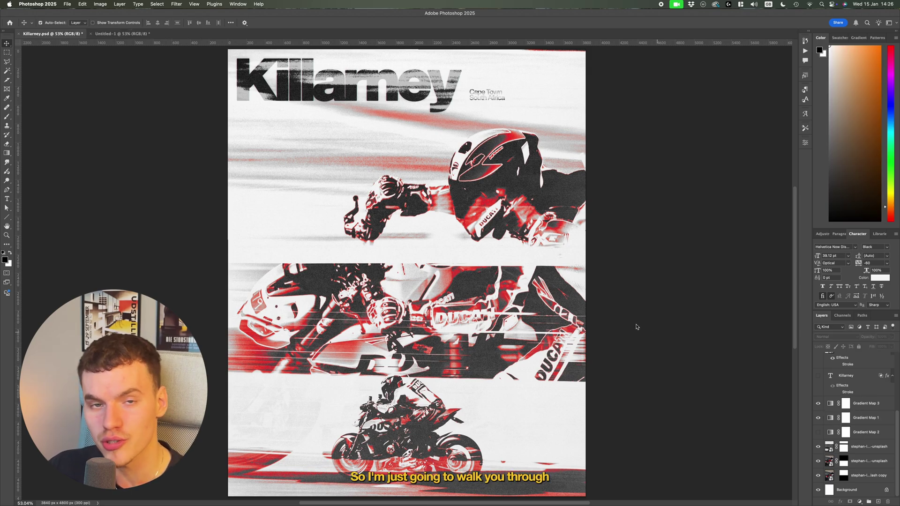
- Copy the bottommost motorcycle photo layer from Killarney.psd and paste it into the blank Untitled-1 document
{"action": "left_click", "coordinate": [862, 475]}
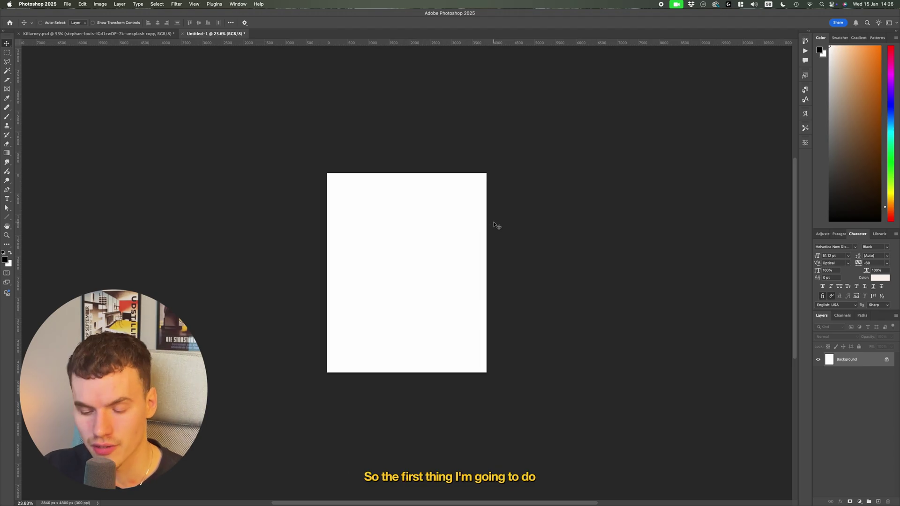
{"action": "key", "text": "super+0"}
{"action": "key", "text": "super+v"}
{"action": "scroll", "coordinate": [550, 273], "scroll_direction": "down", "scroll_amount": 1}
{"action": "scroll", "coordinate": [571, 303], "scroll_direction": "down", "scroll_amount": 5}
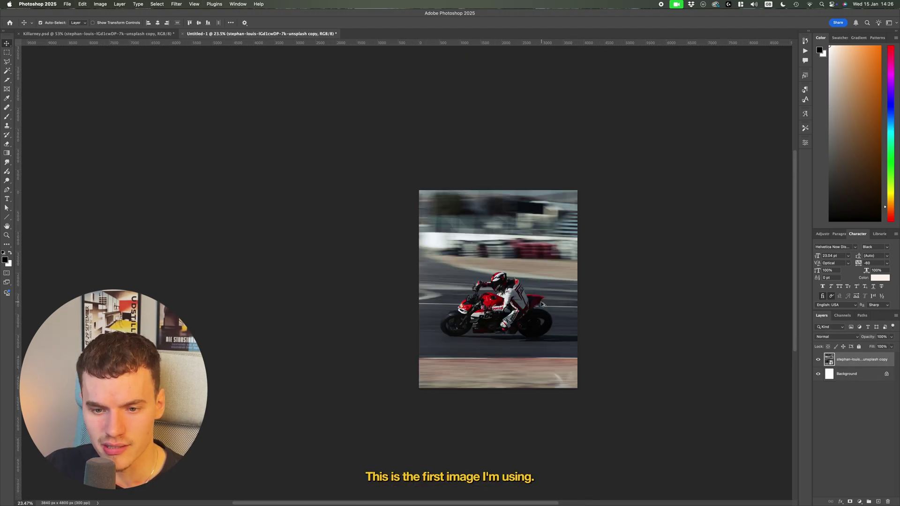
- Scale the pasted motorcycle photo up from its centre to about 59% so the bike spans the page width
{"action": "scroll", "coordinate": [542, 303], "scroll_direction": "up", "scroll_amount": 2}
{"action": "scroll", "coordinate": [576, 303], "scroll_direction": "right", "scroll_amount": 2}
{"action": "scroll", "coordinate": [440, 306], "scroll_direction": "up", "scroll_amount": 5}
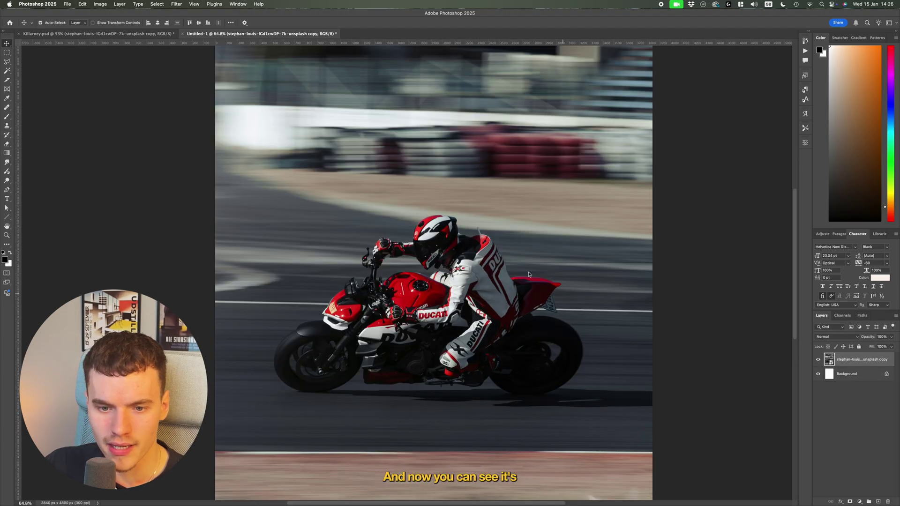
{"action": "scroll", "coordinate": [524, 250], "scroll_direction": "down", "scroll_amount": 3}
{"action": "key", "text": "ctrl+t"}
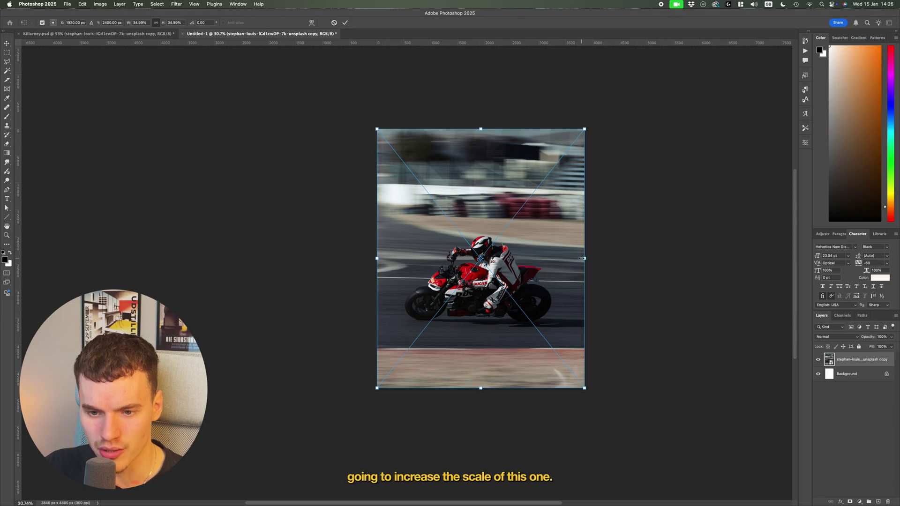
{"action": "left_click_drag", "start_coordinate": [587, 258], "coordinate": [646, 261]}
{"action": "key", "text": "Return"}
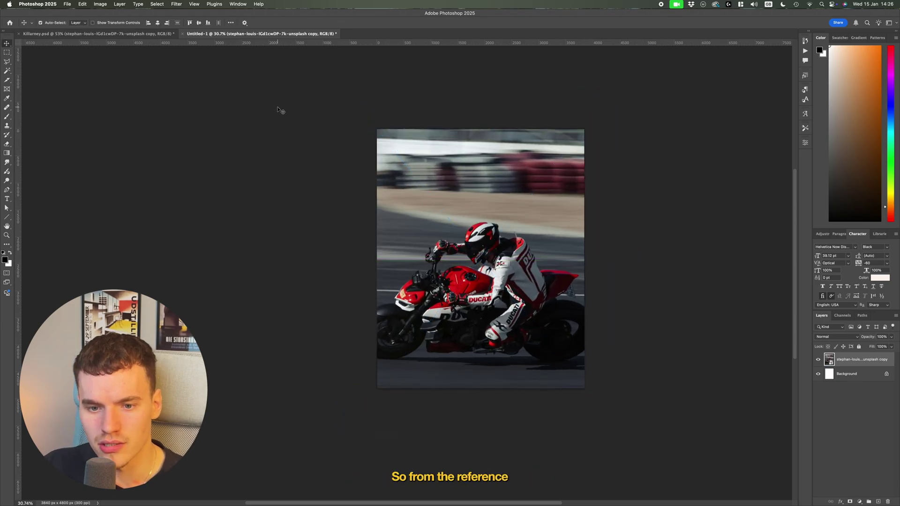
- Using Killarney.psd as the reference, enlarge the motorcycle photo in Untitled-1 to about 75% and shift it slightly right
{"action": "left_click", "coordinate": [132, 34]}
{"action": "scroll", "coordinate": [496, 309], "scroll_direction": "down", "scroll_amount": 2}
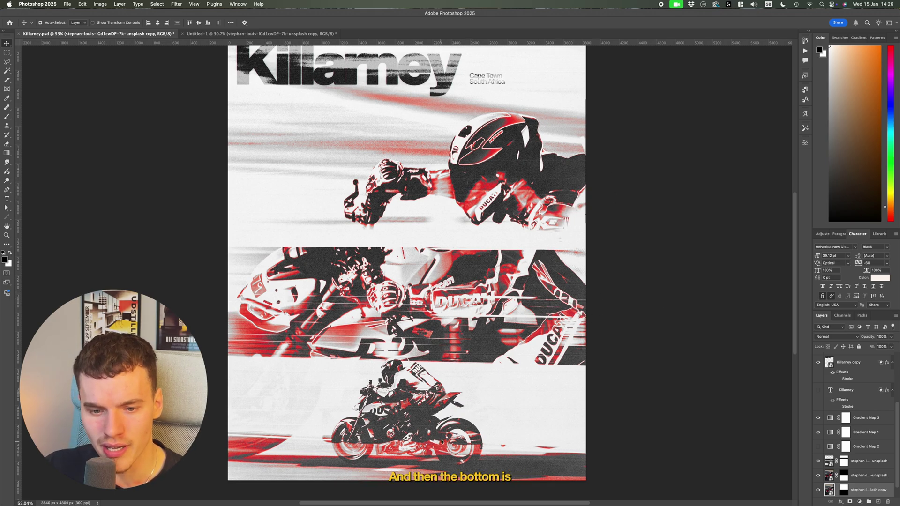
{"action": "left_click", "coordinate": [220, 31]}
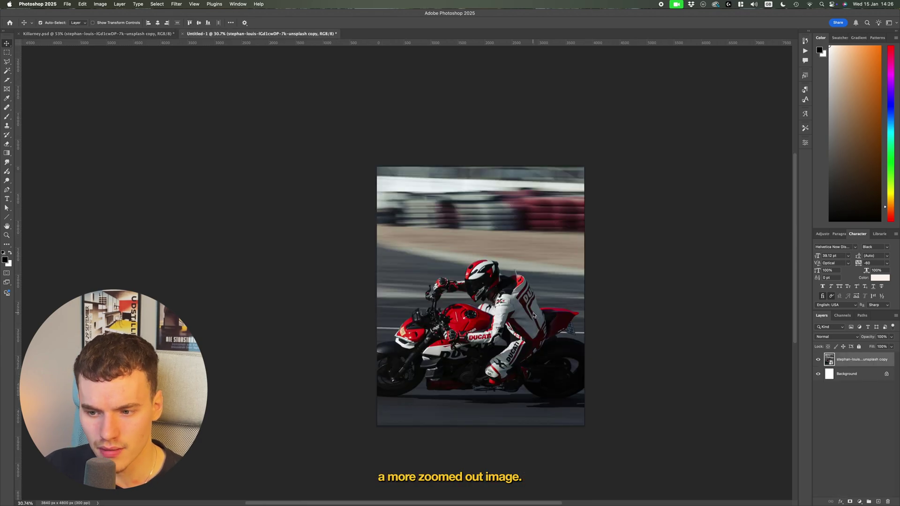
{"action": "scroll", "coordinate": [536, 316], "scroll_direction": "up", "scroll_amount": 2}
{"action": "scroll", "coordinate": [550, 329], "scroll_direction": "down", "scroll_amount": 1}
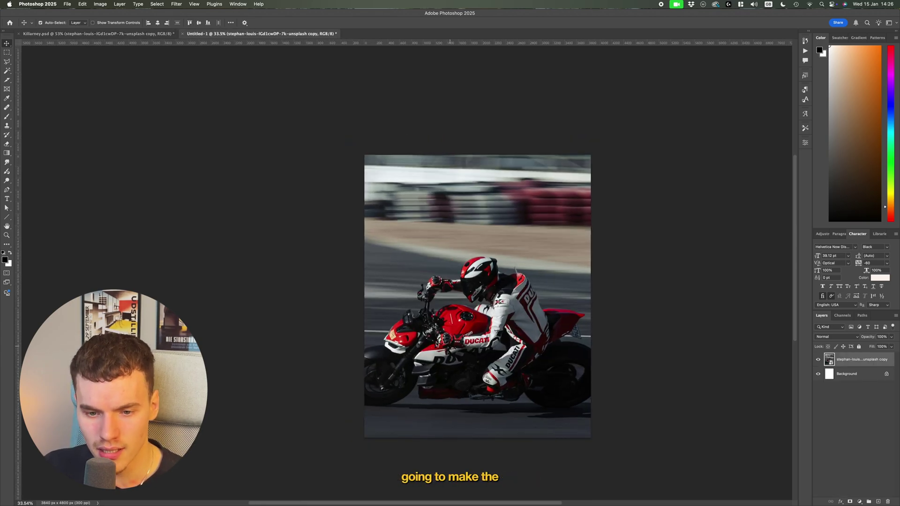
{"action": "key", "text": "super+t"}
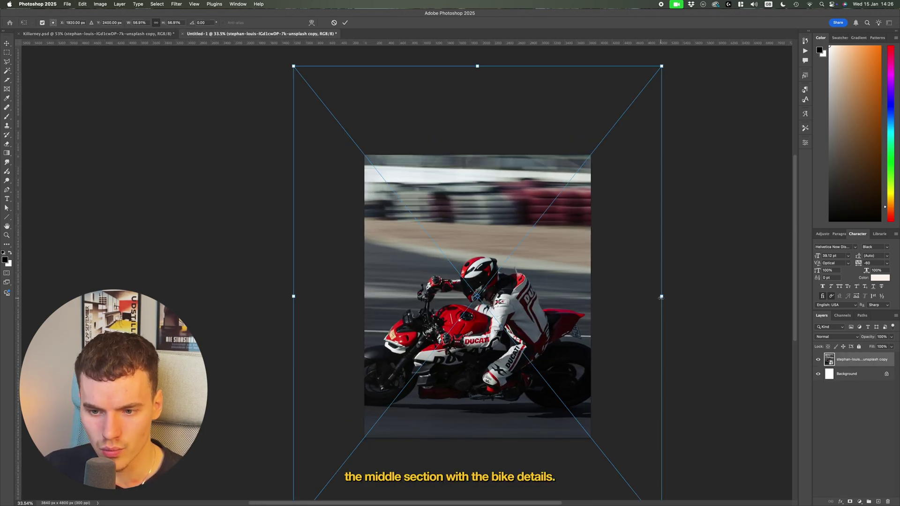
{"action": "left_click_drag", "start_coordinate": [661, 297], "coordinate": [739, 293]}
{"action": "left_click_drag", "start_coordinate": [616, 312], "coordinate": [634, 317]}
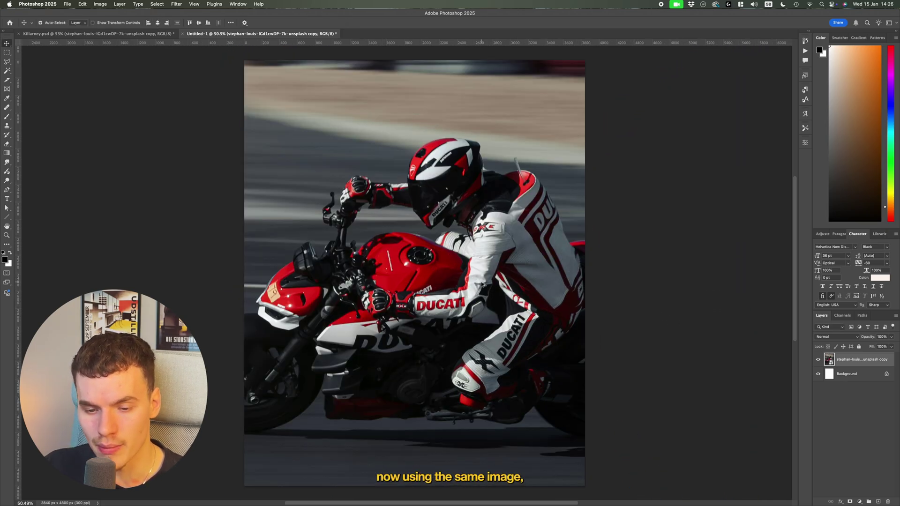
- Select the lower part of the page, from the fuel tank down, with the Rectangular Marquee and mask the photo layer to it
{"action": "key", "text": "m"}
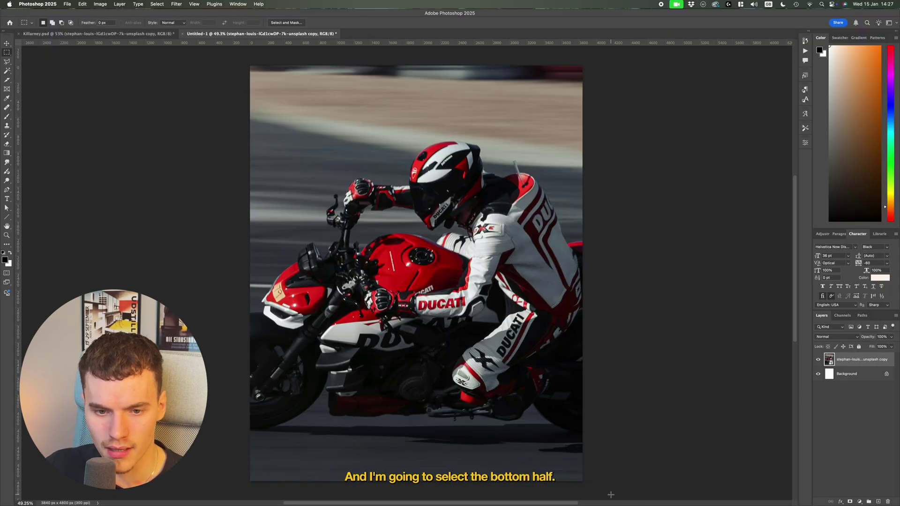
{"action": "left_click_drag", "start_coordinate": [610, 494], "coordinate": [169, 255]}
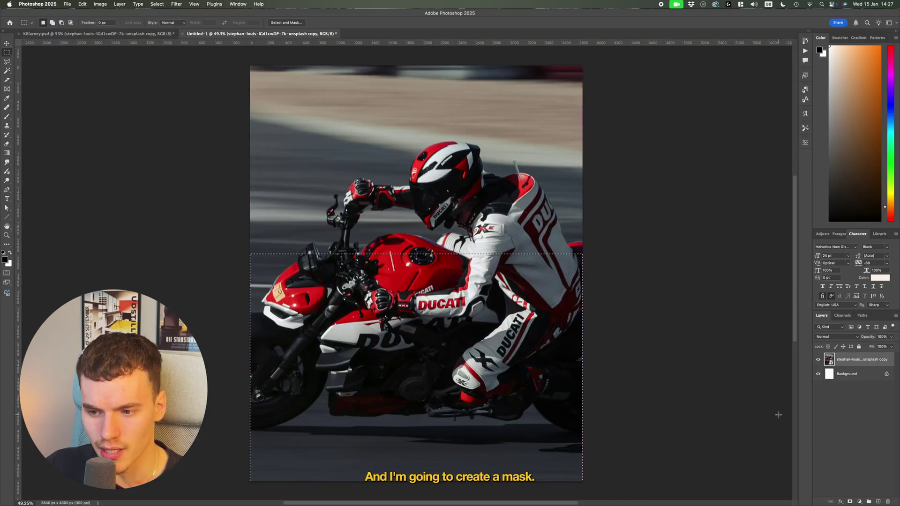
{"action": "left_click", "coordinate": [849, 501]}
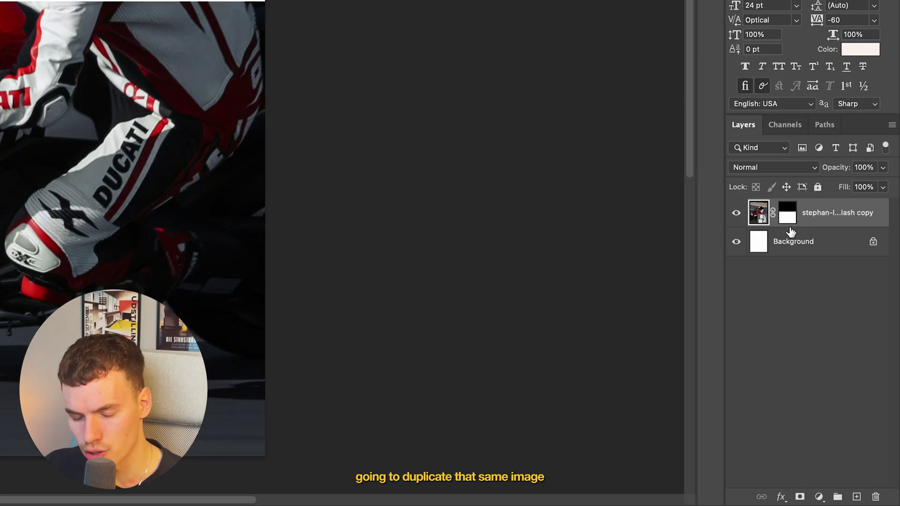
- Duplicate the masked photo layer, delete the duplicate's mask and place the duplicate beneath the masked layer
{"action": "key", "text": "super+j"}
{"action": "left_click", "coordinate": [787, 215]}
{"action": "key", "text": "BackSpace"}
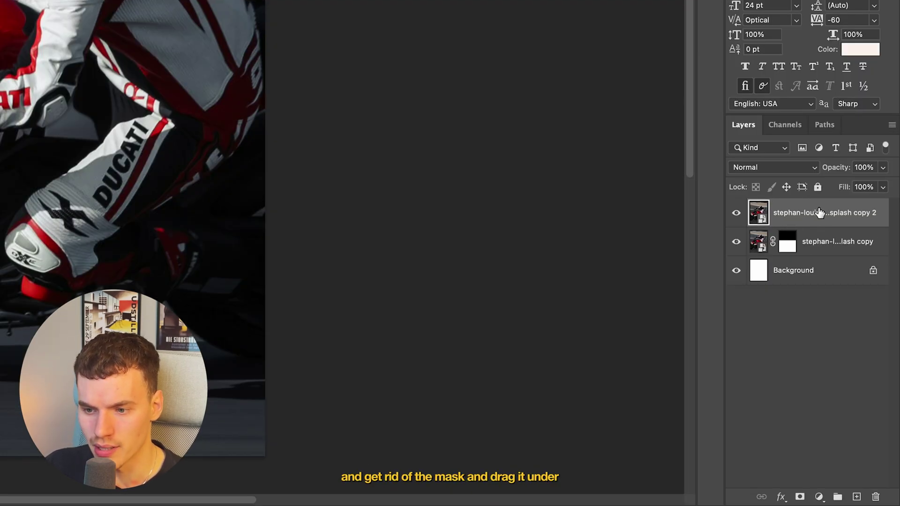
{"action": "left_click_drag", "start_coordinate": [819, 214], "coordinate": [801, 255]}
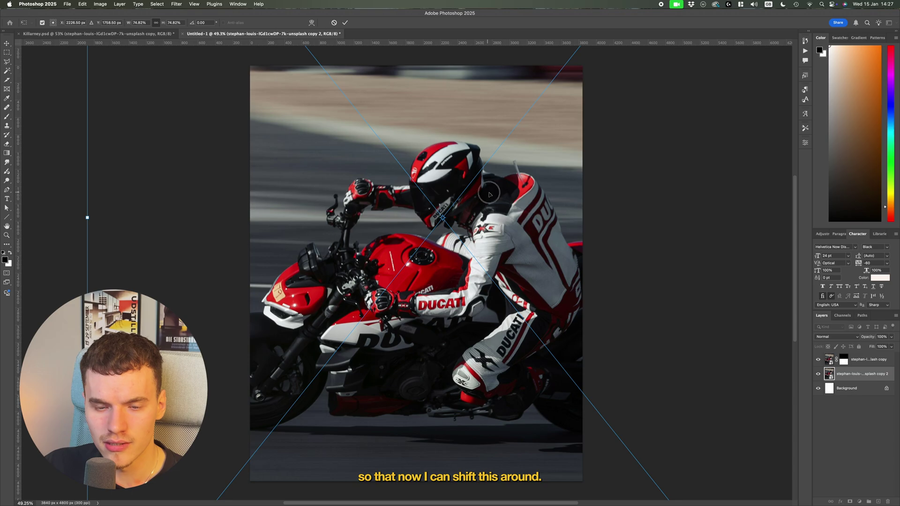
- Shift the unmasked duplicate photo slightly right so the rider's upper body is offset from the masked lower section
{"action": "left_click_drag", "start_coordinate": [489, 191], "coordinate": [517, 201]}
{"action": "scroll", "coordinate": [517, 201], "scroll_direction": "down", "scroll_amount": 2}
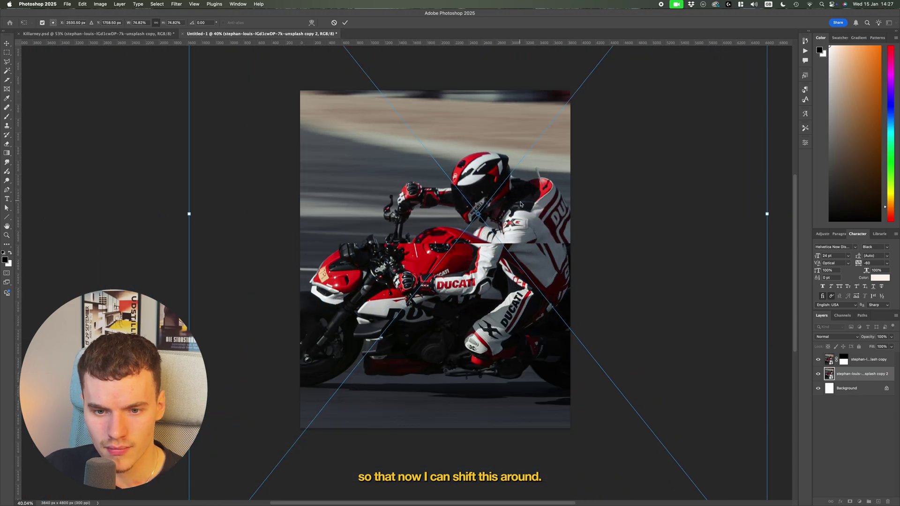
{"action": "scroll", "coordinate": [520, 204], "scroll_direction": "up", "scroll_amount": 1}
{"action": "scroll", "coordinate": [521, 204], "scroll_direction": "down", "scroll_amount": 1}
{"action": "scroll", "coordinate": [522, 205], "scroll_direction": "up", "scroll_amount": 3}
{"action": "mouse_move", "coordinate": [528, 242]}
{"action": "left_mouse_down"}
{"action": "mouse_move", "coordinate": [567, 242]}
{"action": "mouse_move", "coordinate": [505, 243]}
{"action": "mouse_move", "coordinate": [523, 243]}
{"action": "left_mouse_up"}
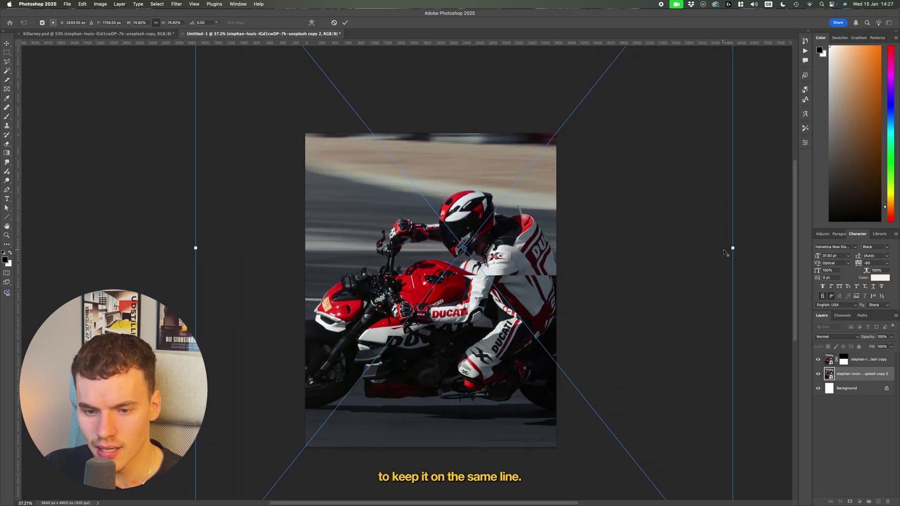
- Enlarge the duplicate photo to more than 86% and move it right so the helmet sits larger above the masked section
{"action": "left_click_drag", "start_coordinate": [734, 248], "coordinate": [779, 250]}
{"action": "scroll", "coordinate": [515, 257], "scroll_direction": "up", "scroll_amount": 1}
{"action": "scroll", "coordinate": [472, 257], "scroll_direction": "up", "scroll_amount": 5}
{"action": "scroll", "coordinate": [545, 258], "scroll_direction": "down", "scroll_amount": 5}
{"action": "mouse_move", "coordinate": [548, 260]}
{"action": "left_mouse_down"}
{"action": "mouse_move", "coordinate": [572, 261]}
{"action": "mouse_move", "coordinate": [564, 260]}
{"action": "left_mouse_up"}
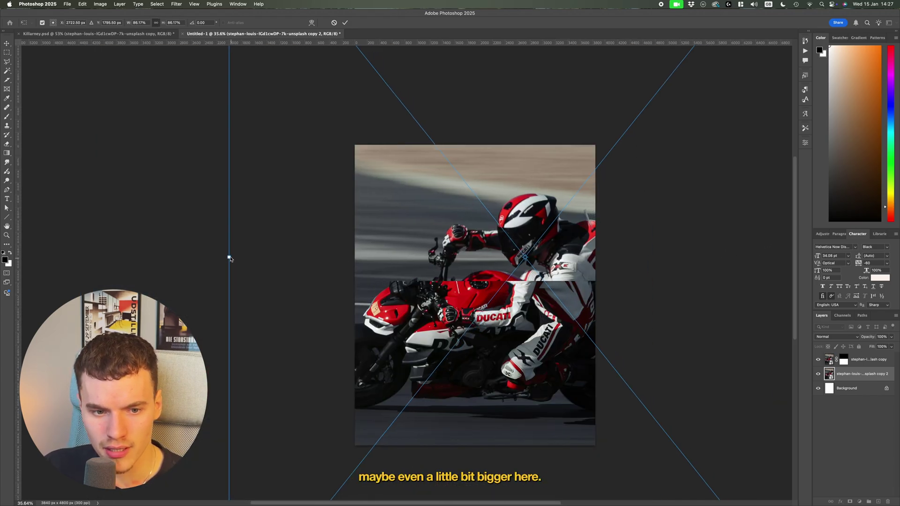
{"action": "left_click_drag", "start_coordinate": [230, 258], "coordinate": [205, 256]}
{"action": "key", "text": "Return"}
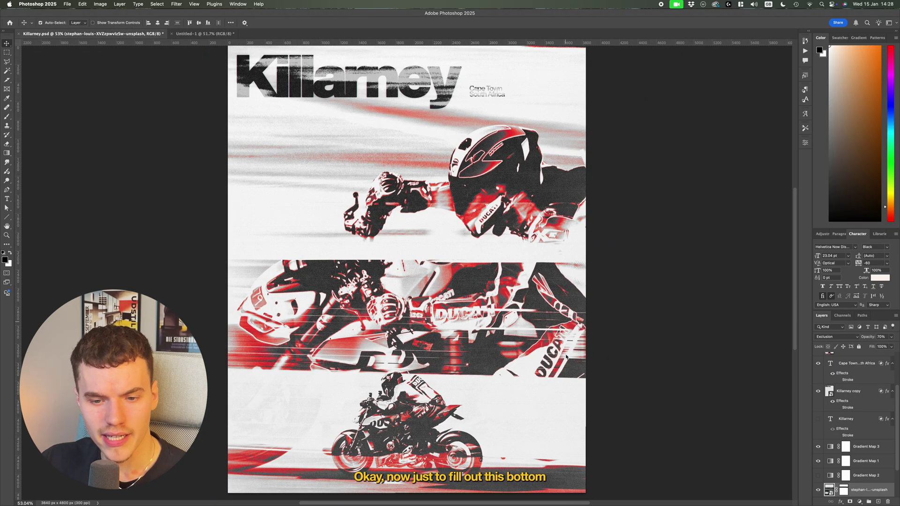
- Bring the zoomed-out bike photo from Killarney.psd into Untitled-1 and move it down so the bike sits near the page bottom
{"action": "scroll", "coordinate": [483, 398], "scroll_direction": "down", "scroll_amount": 2}
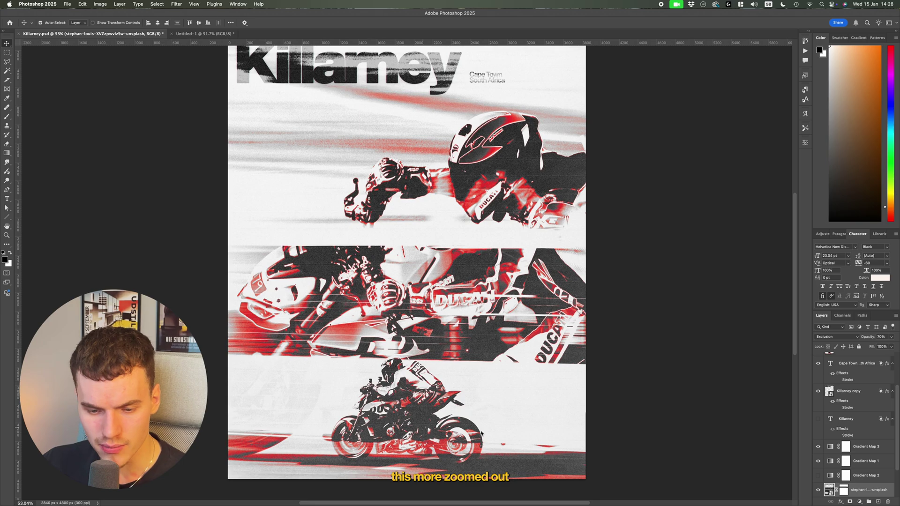
{"action": "left_click", "coordinate": [205, 34]}
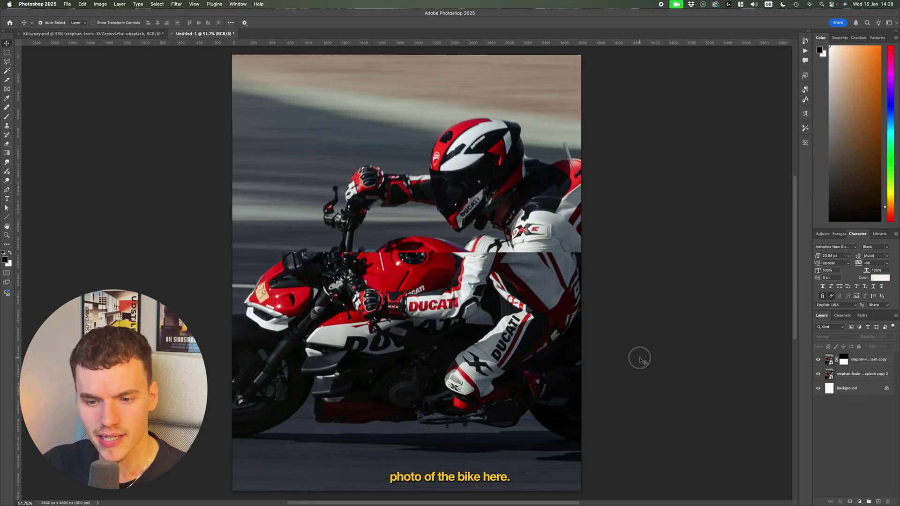
{"action": "key", "text": "super+v"}
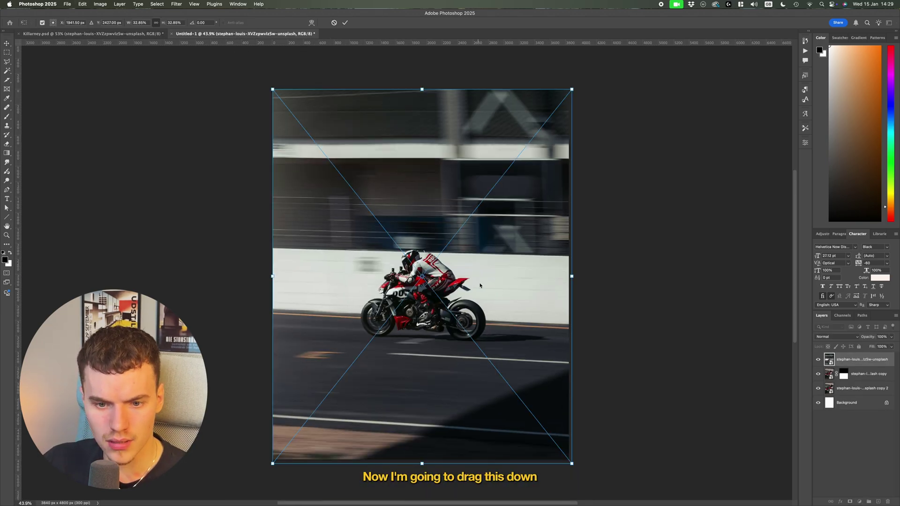
{"action": "left_click_drag", "start_coordinate": [480, 286], "coordinate": [490, 374]}
{"action": "key", "text": "Return"}
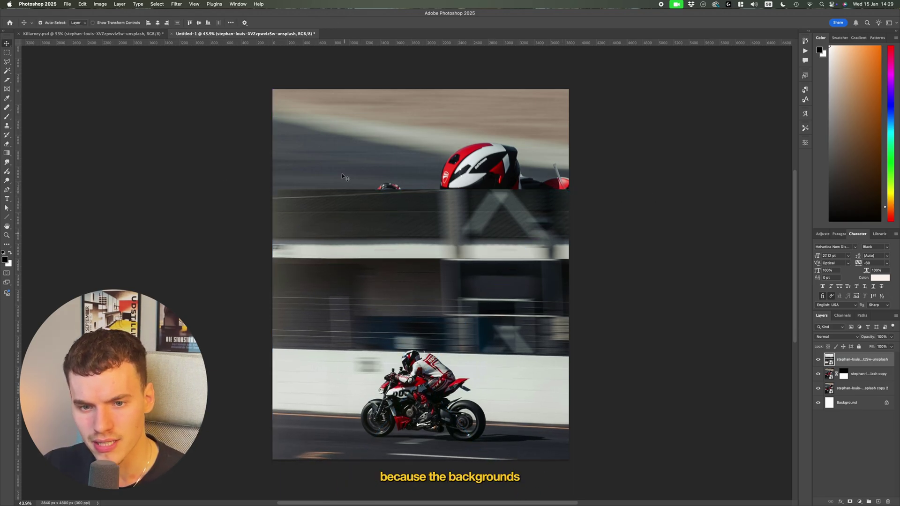
- Set the zoomed-out bike photo's blend mode to Exclusion, then centre it horizontally and enlarge it to about 35%
{"action": "left_click", "coordinate": [844, 337]}
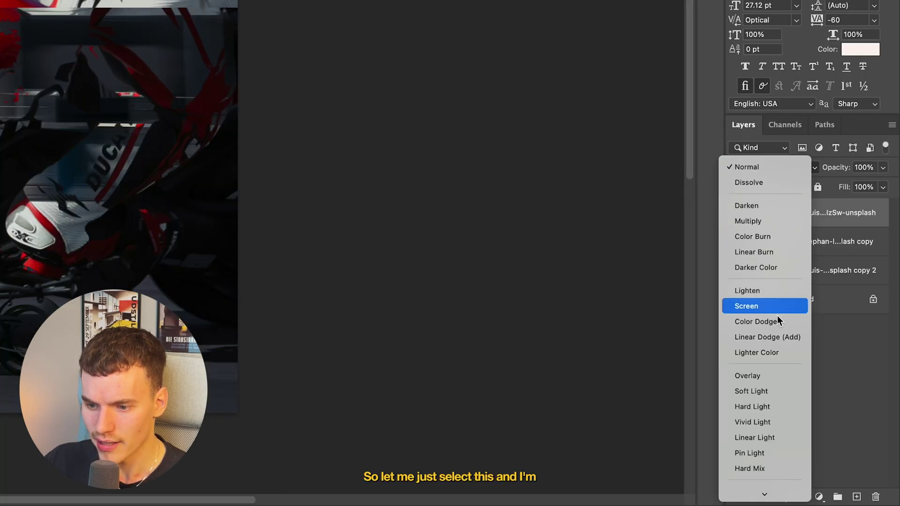
{"action": "left_click", "coordinate": [772, 391]}
{"action": "left_click_drag", "start_coordinate": [453, 289], "coordinate": [427, 289]}
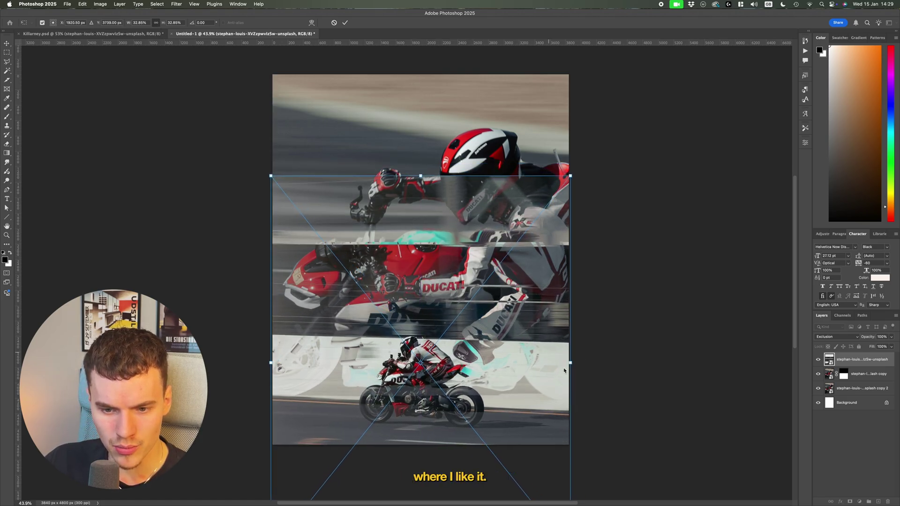
{"action": "left_click_drag", "start_coordinate": [571, 363], "coordinate": [581, 363]}
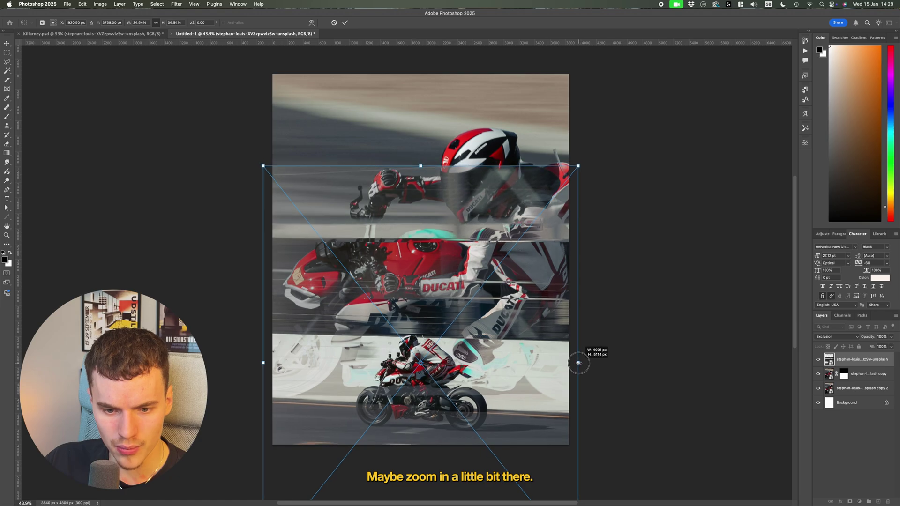
{"action": "key", "text": "Return"}
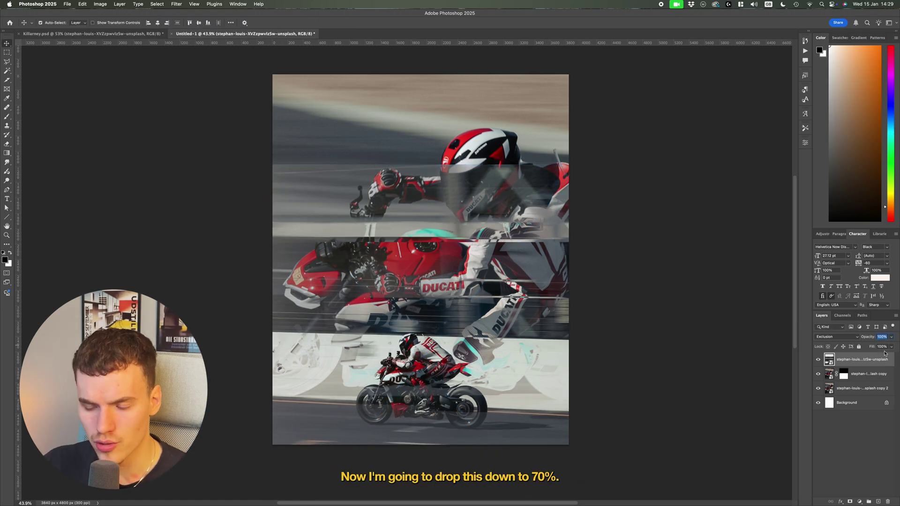
- Reduce the zoomed-out bike photo layer's opacity to 70% and deselect the layer
{"action": "type", "text": "70"}
{"action": "key", "text": "Return"}
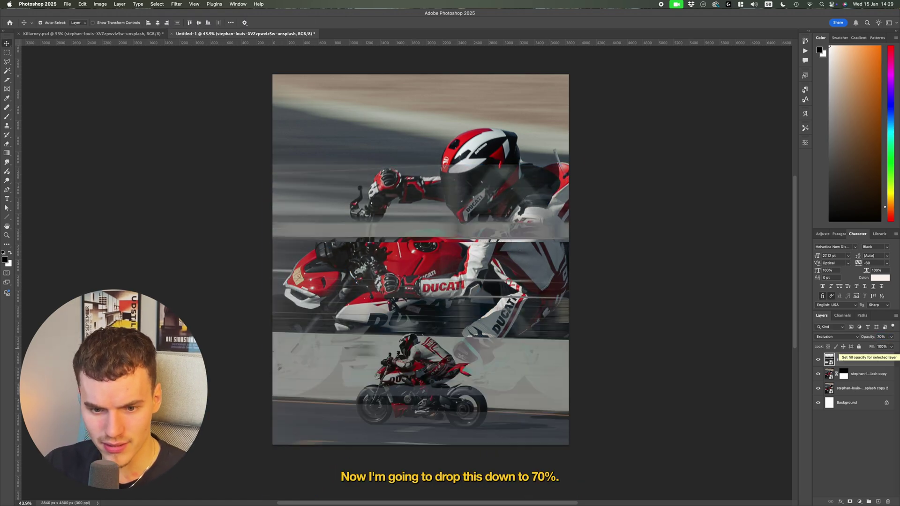
{"action": "left_click", "coordinate": [741, 320]}
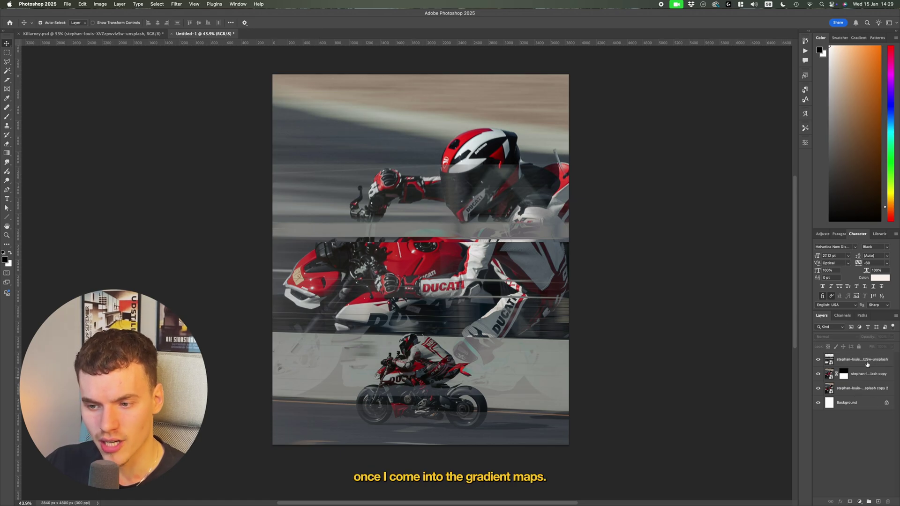
- Add a Gradient Map adjustment above the photos and place an extra white colour stop just past the middle of its gradient
{"action": "left_click", "coordinate": [859, 502]}
{"action": "left_click", "coordinate": [861, 491]}
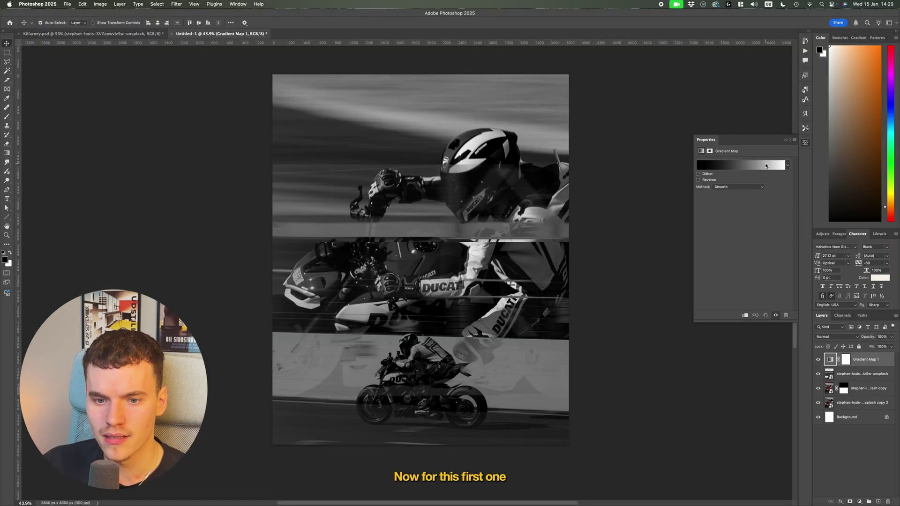
{"action": "left_click", "coordinate": [766, 165]}
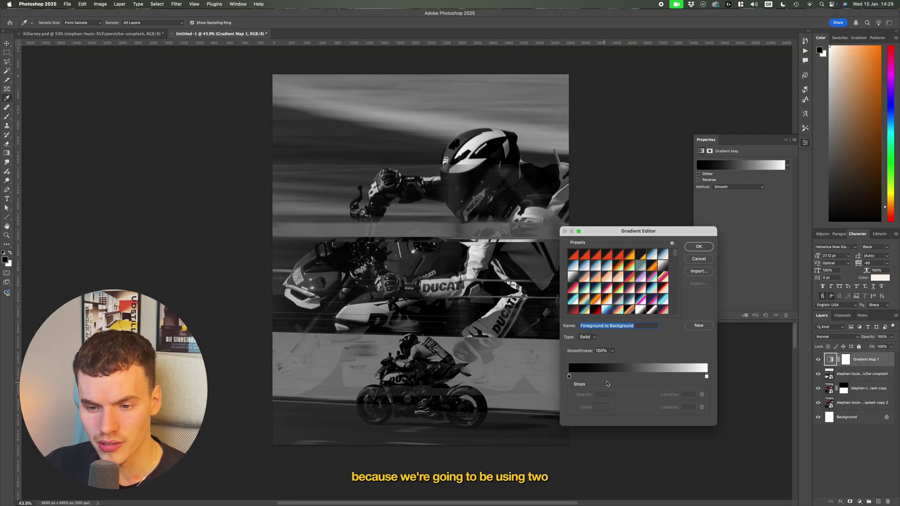
{"action": "left_click", "coordinate": [569, 377]}
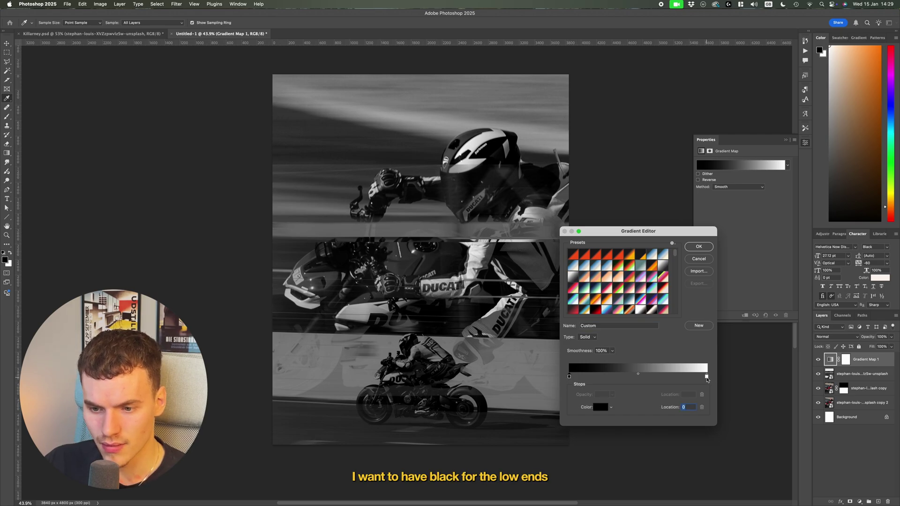
{"action": "left_click_drag", "start_coordinate": [707, 376], "coordinate": [643, 377]}
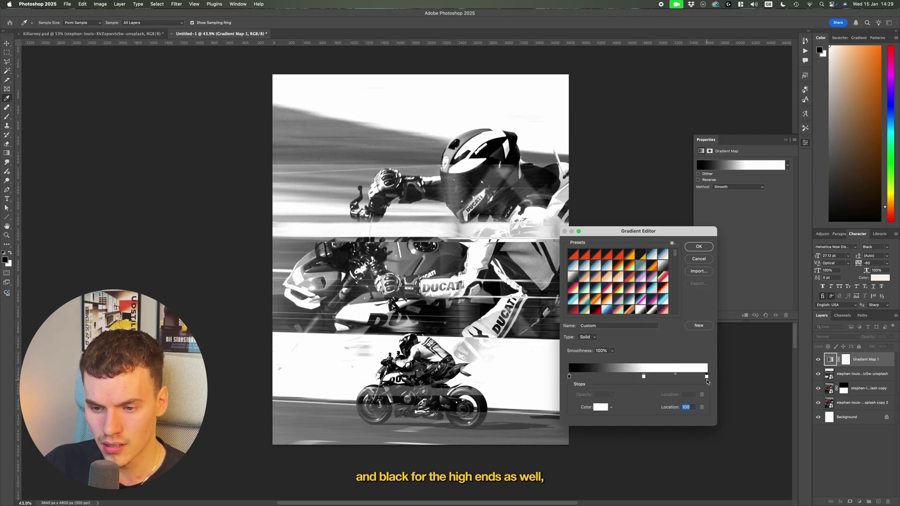
{"action": "left_click_drag", "start_coordinate": [707, 381], "coordinate": [706, 379]}
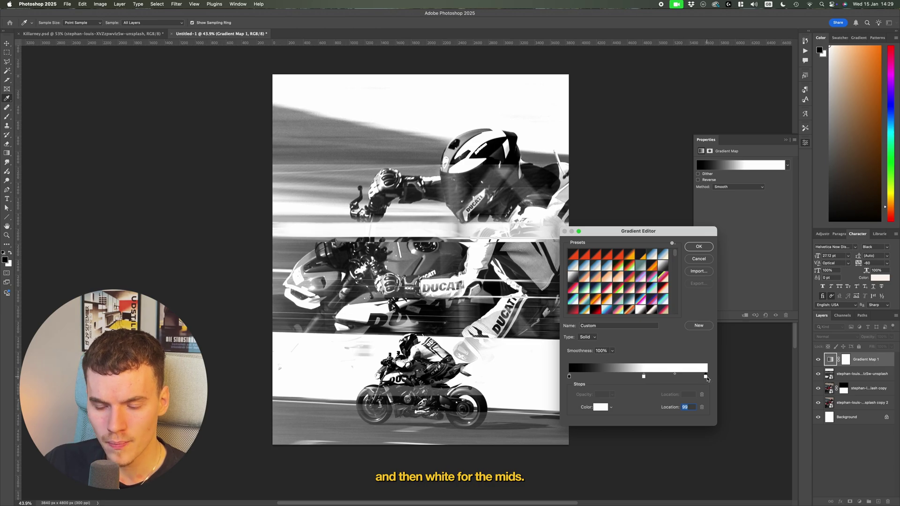
- Make the gradient's end stop black (000000) and move the middle white stop to 52%
{"action": "double_click", "coordinate": [706, 376]}
{"action": "left_click", "coordinate": [237, 221]}
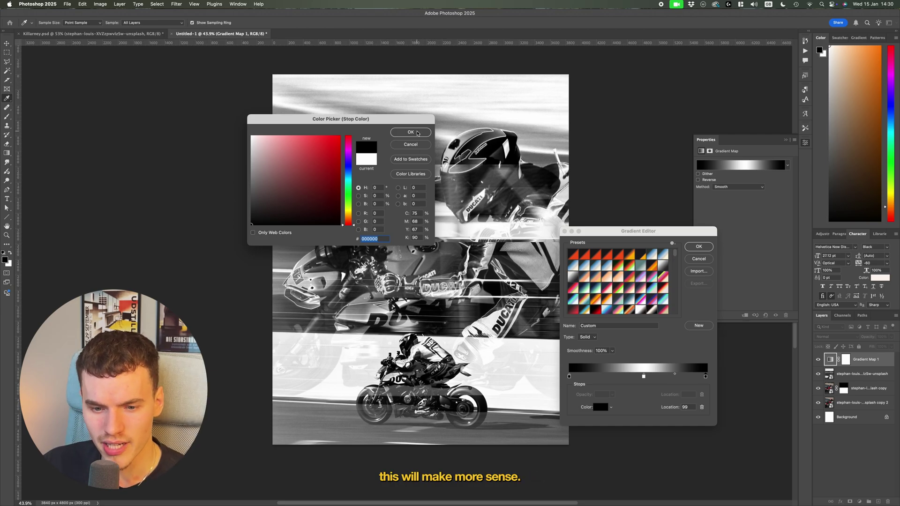
{"action": "left_click", "coordinate": [418, 134]}
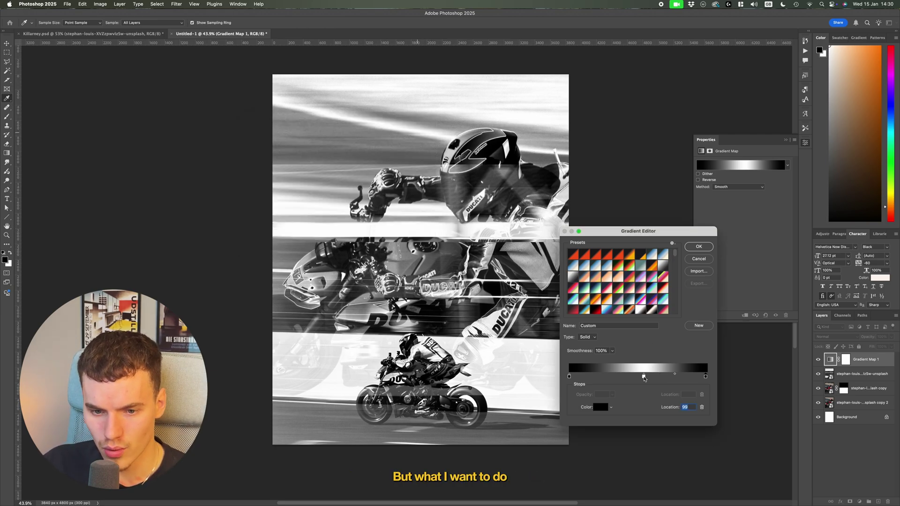
{"action": "left_click_drag", "start_coordinate": [644, 377], "coordinate": [640, 377]}
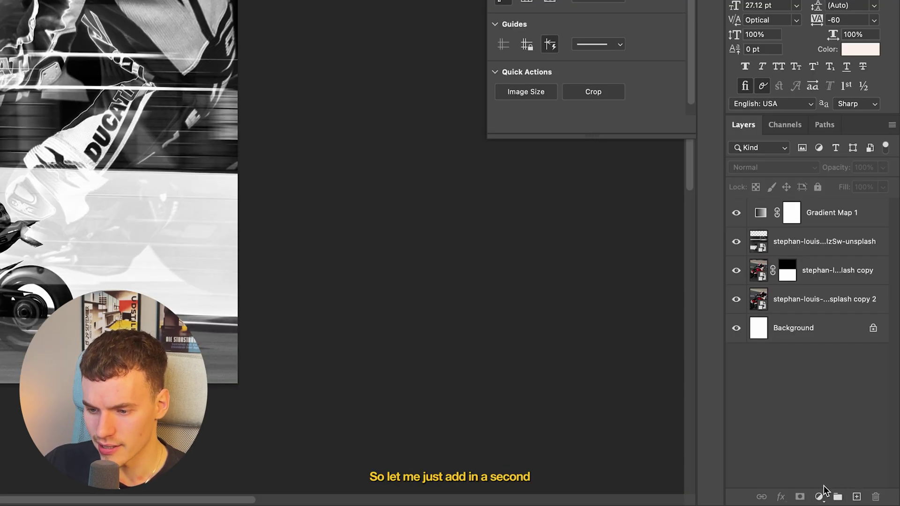
- Add a second Gradient Map adjustment and give its gradient a middle stop at 53% coloured red f82a2a
{"action": "left_click", "coordinate": [819, 497]}
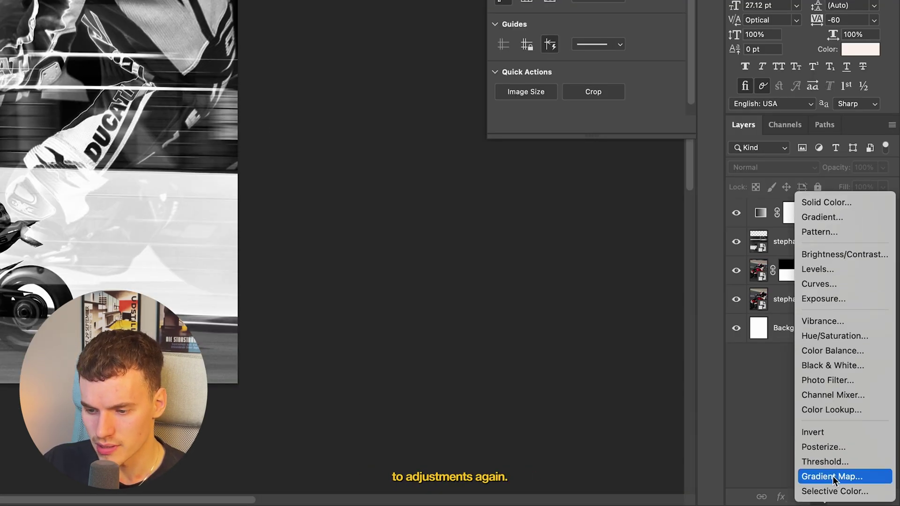
{"action": "left_click", "coordinate": [819, 477]}
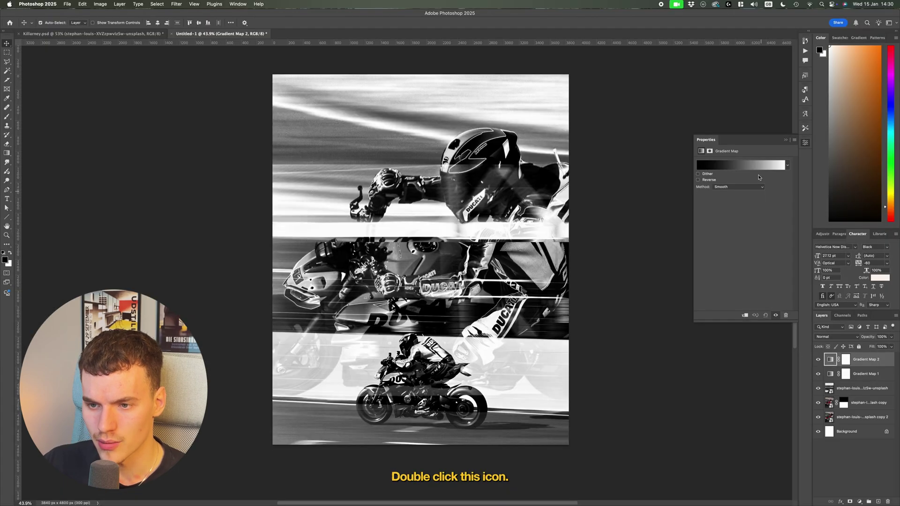
{"action": "left_click", "coordinate": [759, 167]}
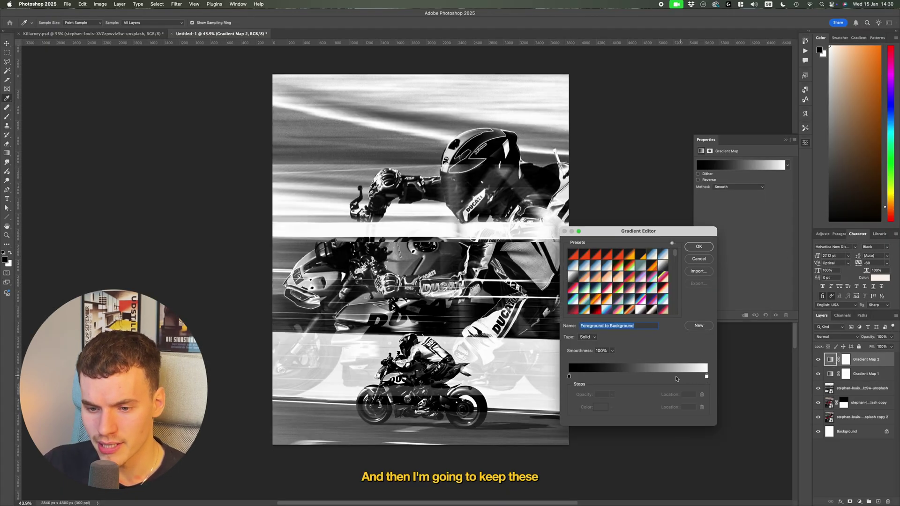
{"action": "left_click", "coordinate": [642, 377]}
{"action": "double_click", "coordinate": [642, 378]}
{"action": "left_click", "coordinate": [325, 138]}
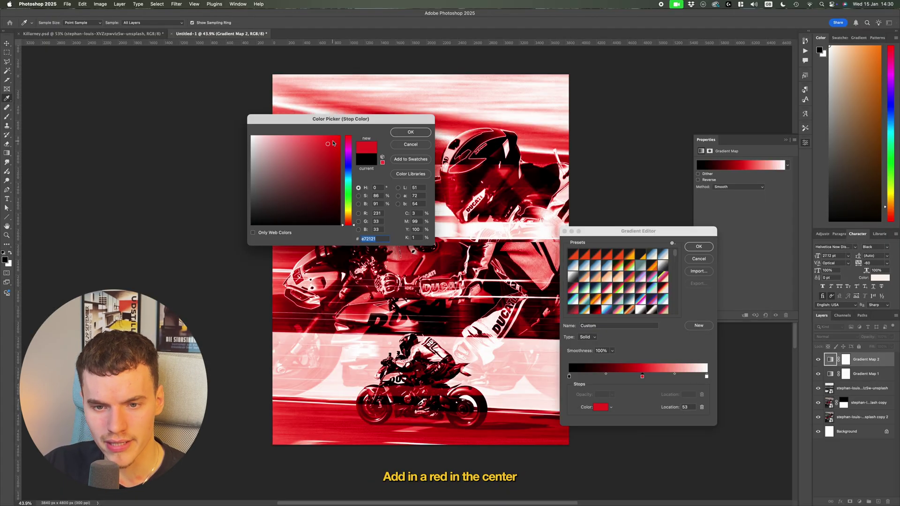
{"action": "left_click", "coordinate": [406, 133]}
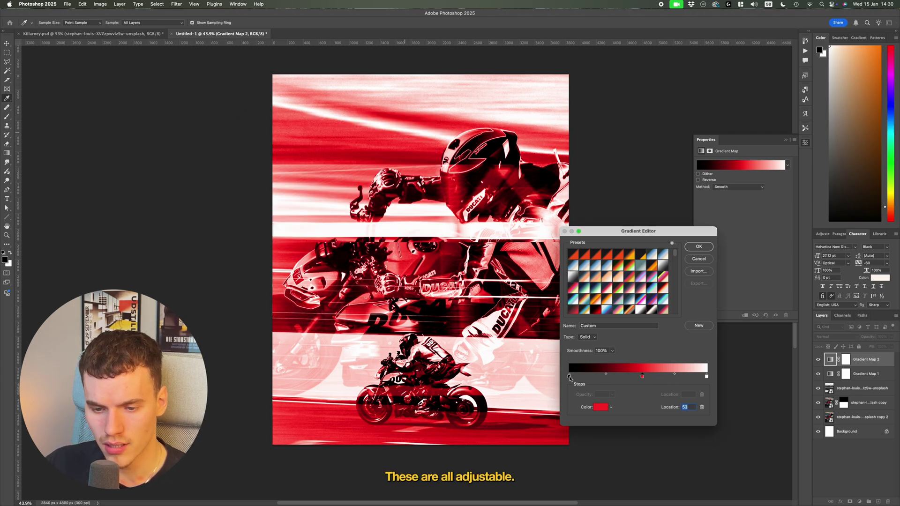
- Pull the second gradient map's black stop inward, move the white stop to 74% and the red stop to 51%, and accept the gradient
{"action": "left_click", "coordinate": [570, 377]}
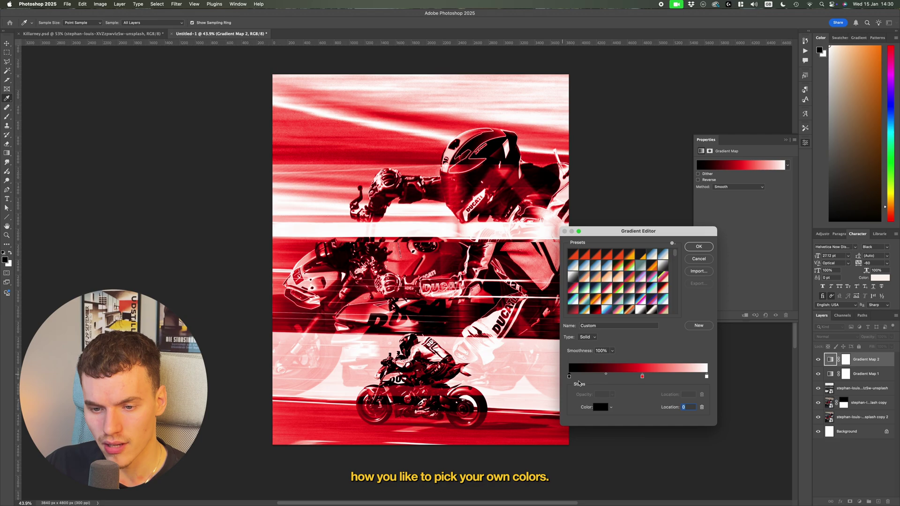
{"action": "left_click_drag", "start_coordinate": [569, 376], "coordinate": [599, 376]}
{"action": "left_click_drag", "start_coordinate": [707, 377], "coordinate": [639, 376]}
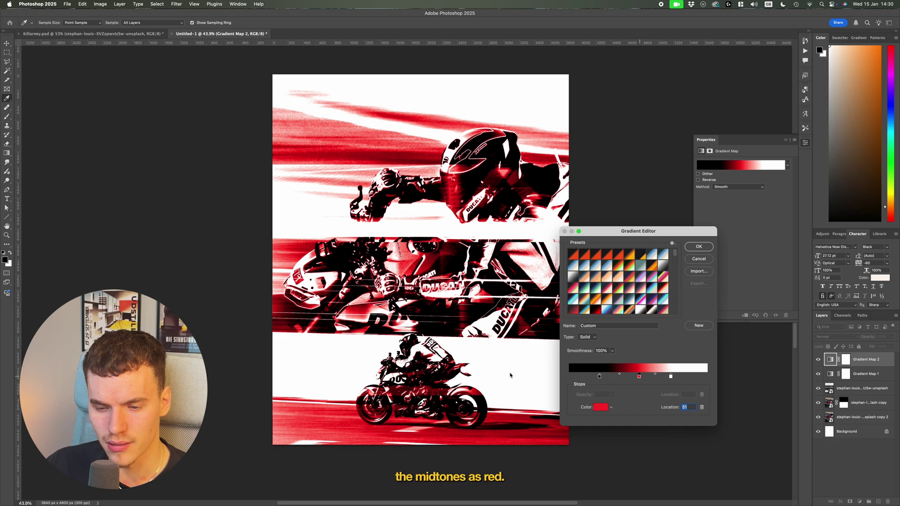
{"action": "left_click", "coordinate": [698, 247]}
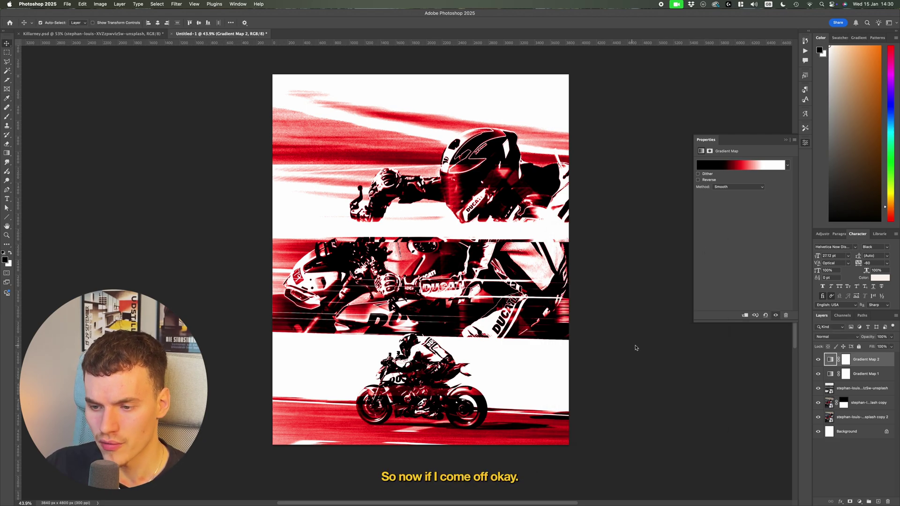
- Set the second gradient map layer's blend mode to Color and deselect the layer
{"action": "left_click", "coordinate": [848, 337]}
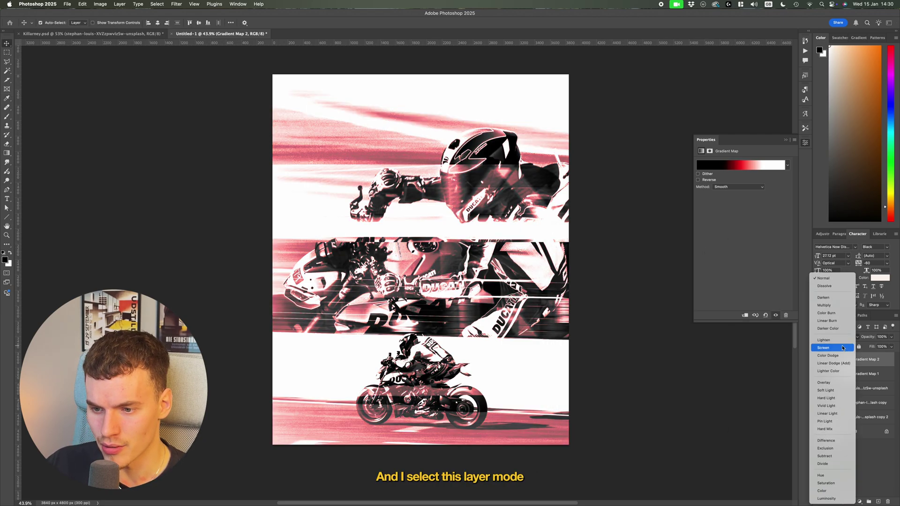
{"action": "left_click", "coordinate": [827, 485]}
{"action": "left_click", "coordinate": [746, 455]}
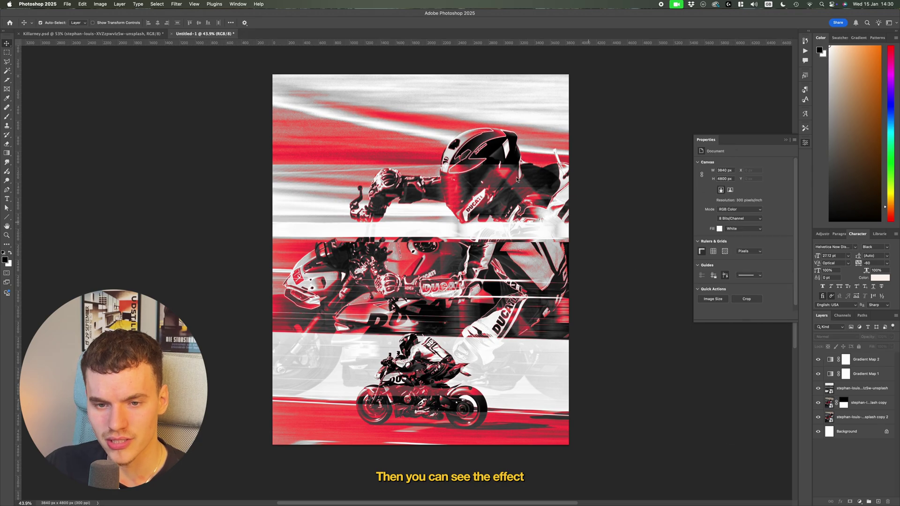
- Compare the gradient-mapped image with the finished poster in Killarney.psd and return to Untitled-1
{"action": "left_click", "coordinate": [833, 373]}
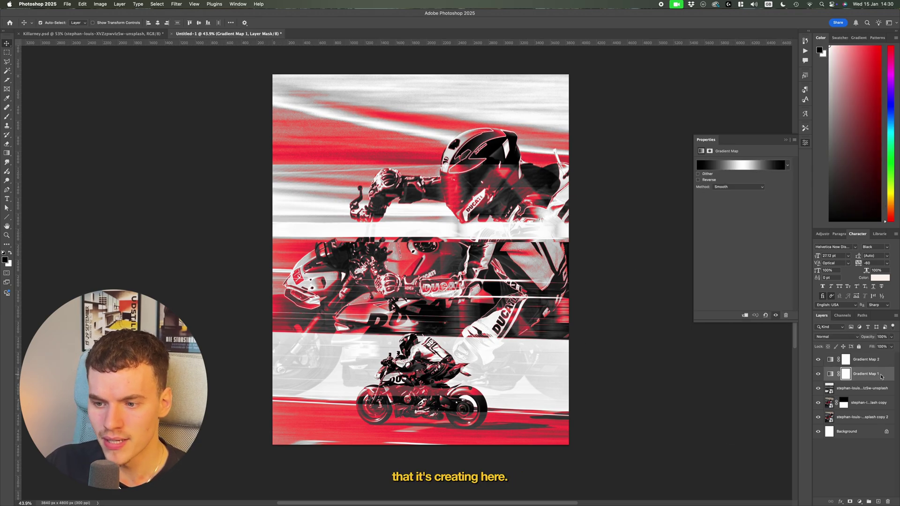
{"action": "left_click", "coordinate": [831, 373]}
{"action": "left_click", "coordinate": [685, 359]}
{"action": "key", "text": "ctrl+Tab"}
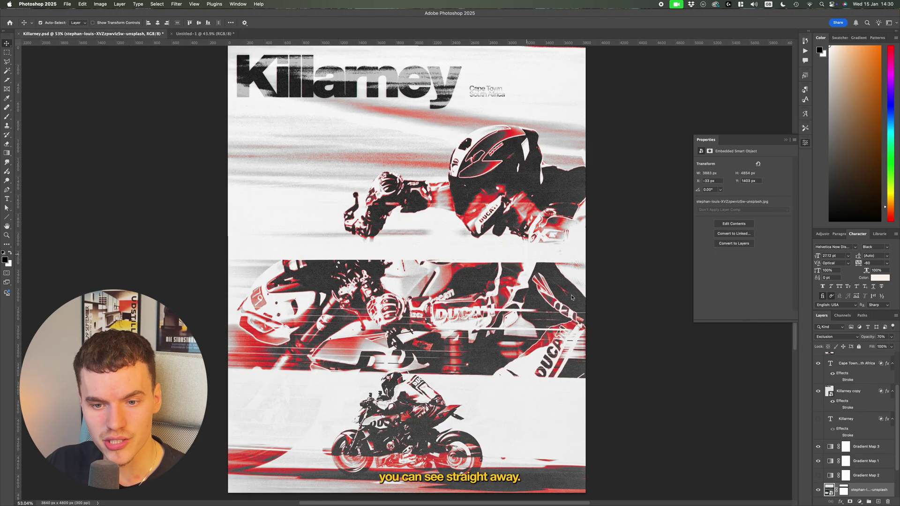
{"action": "left_click", "coordinate": [204, 34]}
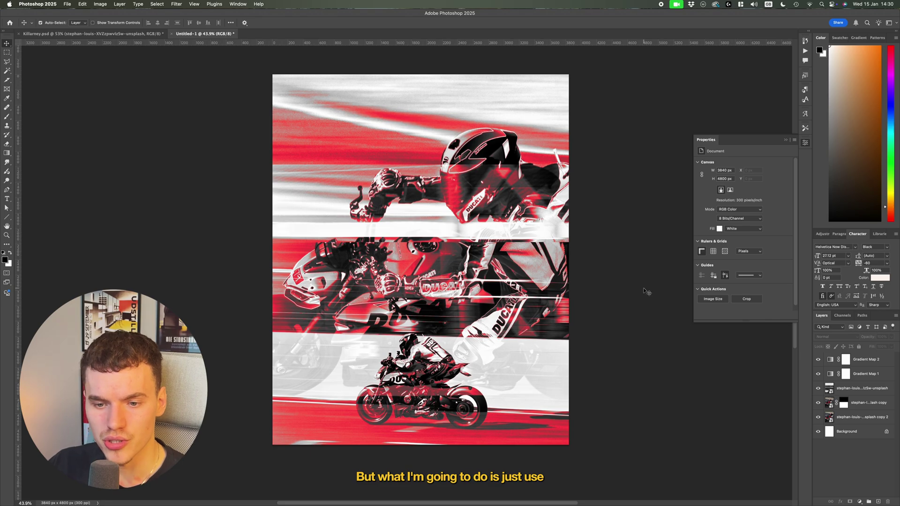
- Widen the white midtones of Gradient Map 1 by moving its white stop outward and adding a second white stop at 41%
{"action": "left_click", "coordinate": [831, 374]}
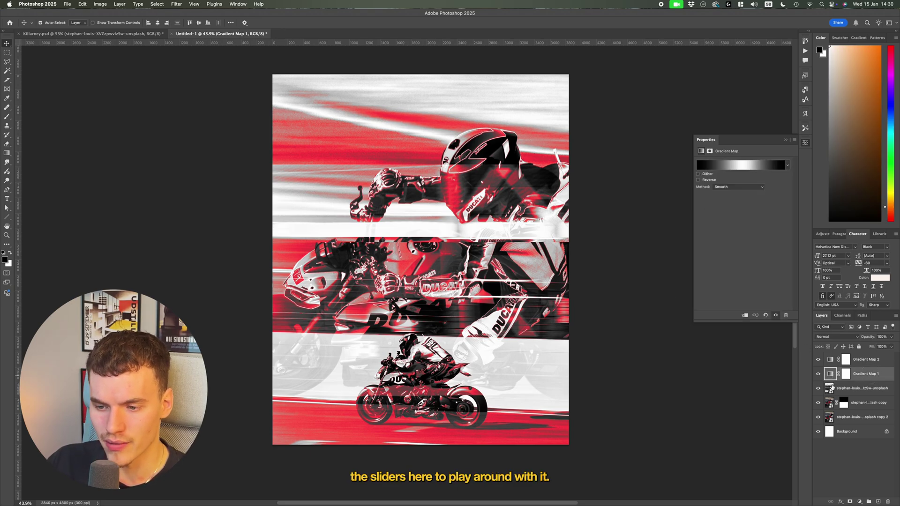
{"action": "left_click", "coordinate": [741, 165]}
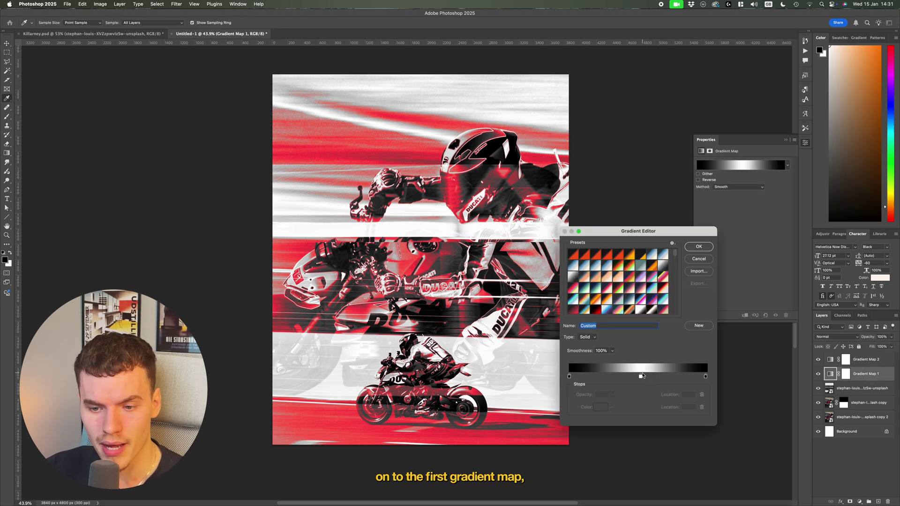
{"action": "mouse_move", "coordinate": [642, 379]}
{"action": "left_mouse_down"}
{"action": "mouse_move", "coordinate": [618, 378]}
{"action": "mouse_move", "coordinate": [666, 378]}
{"action": "mouse_move", "coordinate": [642, 378]}
{"action": "left_mouse_up"}
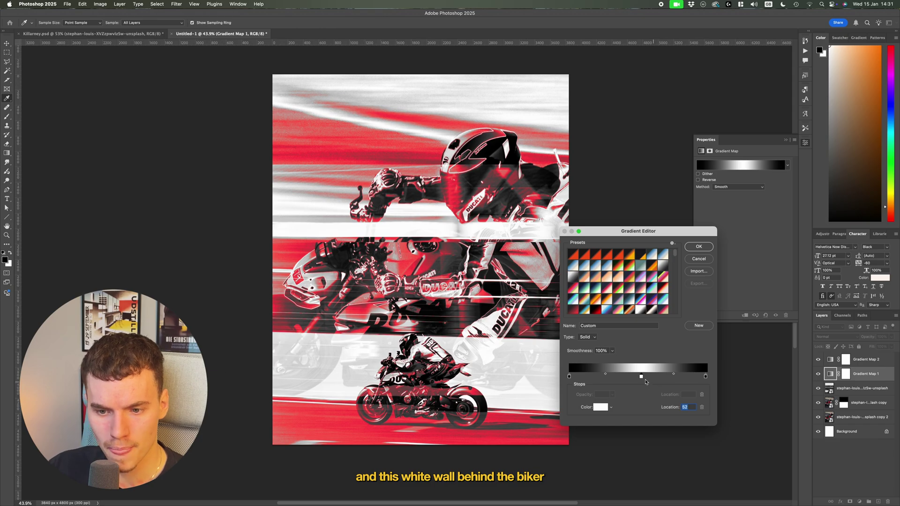
{"action": "mouse_move", "coordinate": [641, 376]}
{"action": "left_mouse_down"}
{"action": "mouse_move", "coordinate": [621, 376]}
{"action": "mouse_move", "coordinate": [667, 376]}
{"action": "mouse_move", "coordinate": [631, 377]}
{"action": "left_mouse_up"}
{"action": "left_click", "coordinate": [624, 377]}
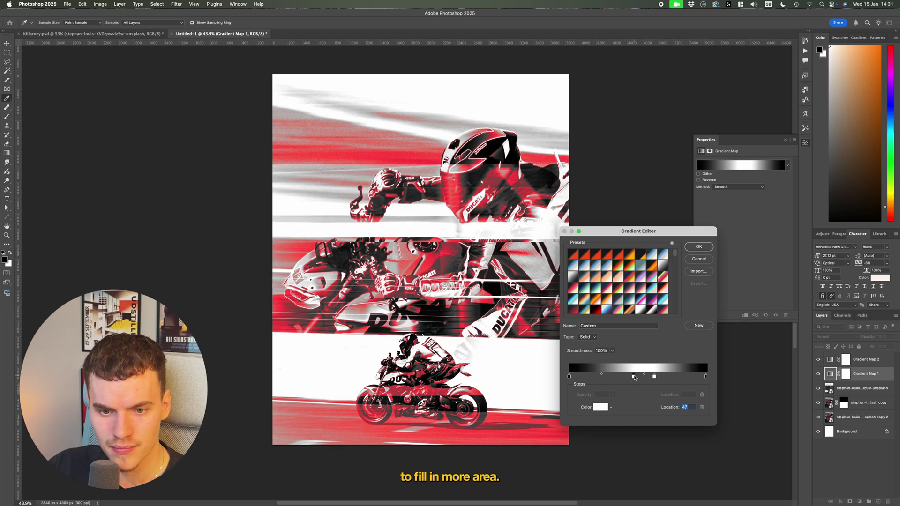
{"action": "left_click_drag", "start_coordinate": [635, 378], "coordinate": [624, 377]}
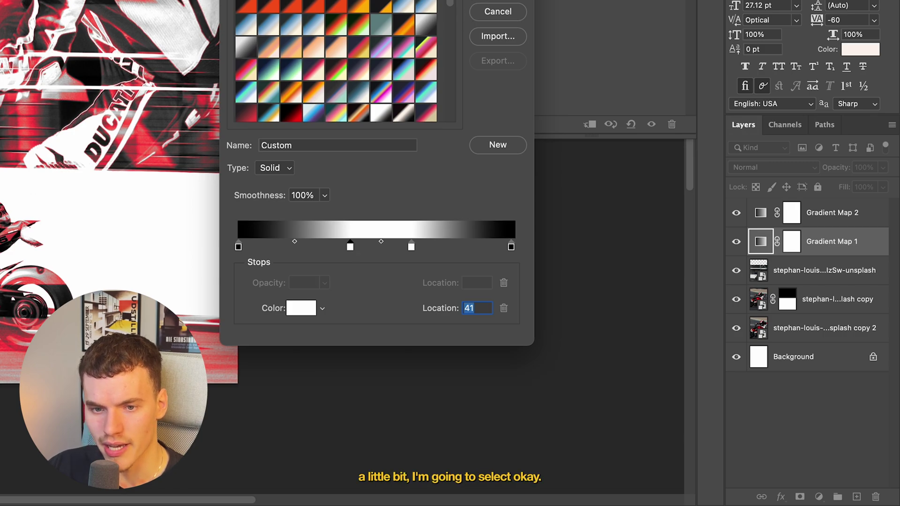
{"action": "key", "text": "Return"}
- In Gradient Map 2's gradient, move the black stop to 36% and shift the red stop closer to it
{"action": "left_click", "coordinate": [792, 213]}
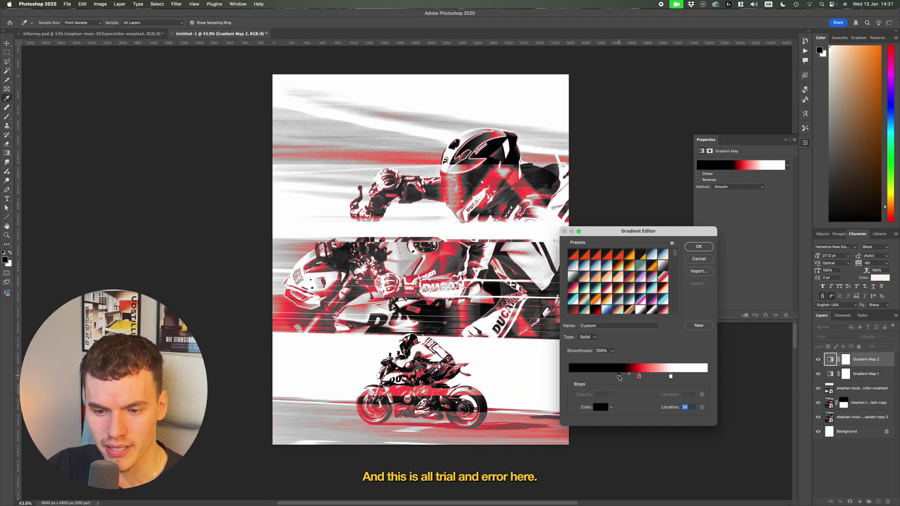
{"action": "mouse_move", "coordinate": [618, 378]}
{"action": "left_mouse_down"}
{"action": "mouse_move", "coordinate": [626, 380]}
{"action": "mouse_move", "coordinate": [601, 378]}
{"action": "mouse_move", "coordinate": [620, 378]}
{"action": "left_mouse_up"}
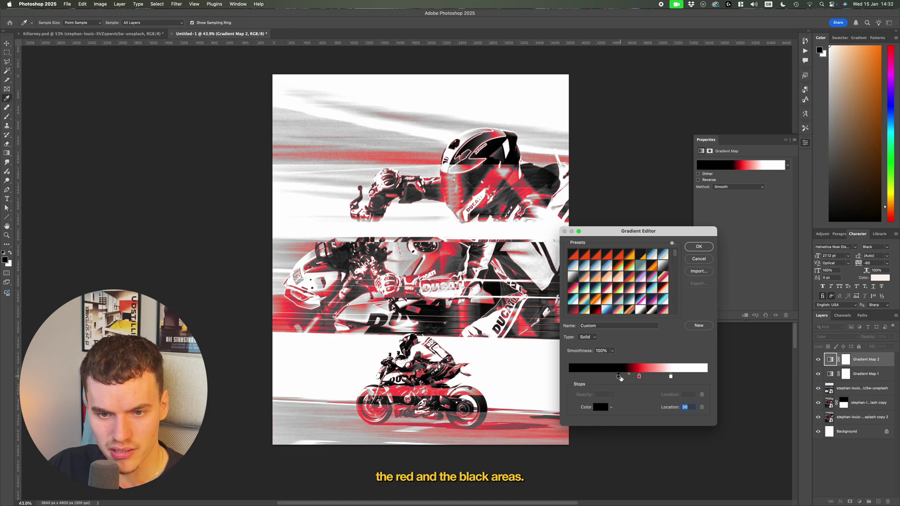
{"action": "left_click", "coordinate": [638, 377]}
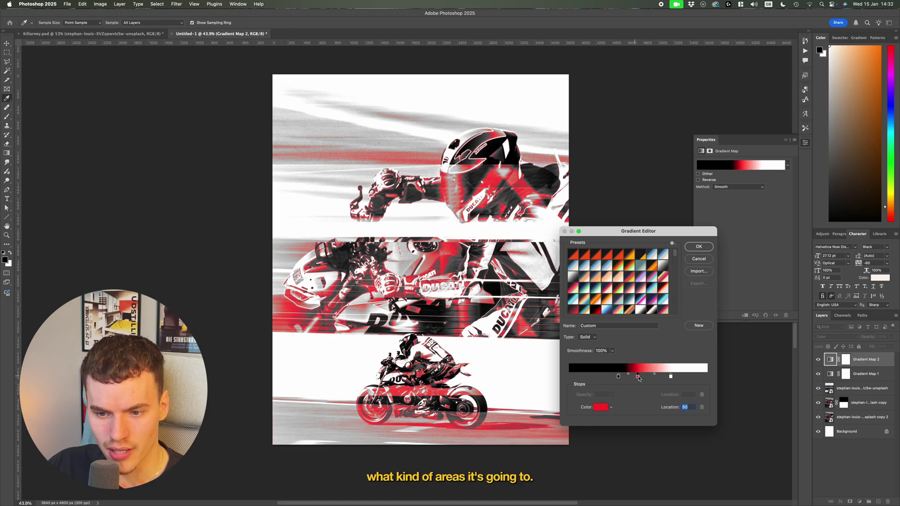
{"action": "left_click_drag", "start_coordinate": [638, 376], "coordinate": [633, 378]}
{"action": "mouse_move", "coordinate": [671, 378]}
{"action": "left_mouse_down"}
{"action": "mouse_move", "coordinate": [653, 379]}
{"action": "mouse_move", "coordinate": [671, 378]}
{"action": "left_mouse_up"}
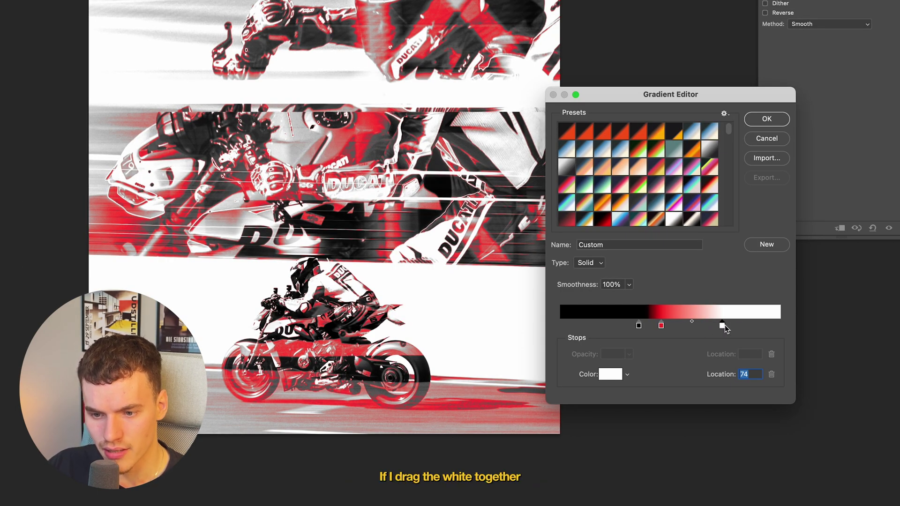
- Rebalance Gradient Map 2 by bringing the white stop slightly nearer the red and setting the black stop to 26%, and accept the gradient
{"action": "left_click_drag", "start_coordinate": [722, 327], "coordinate": [680, 328]}
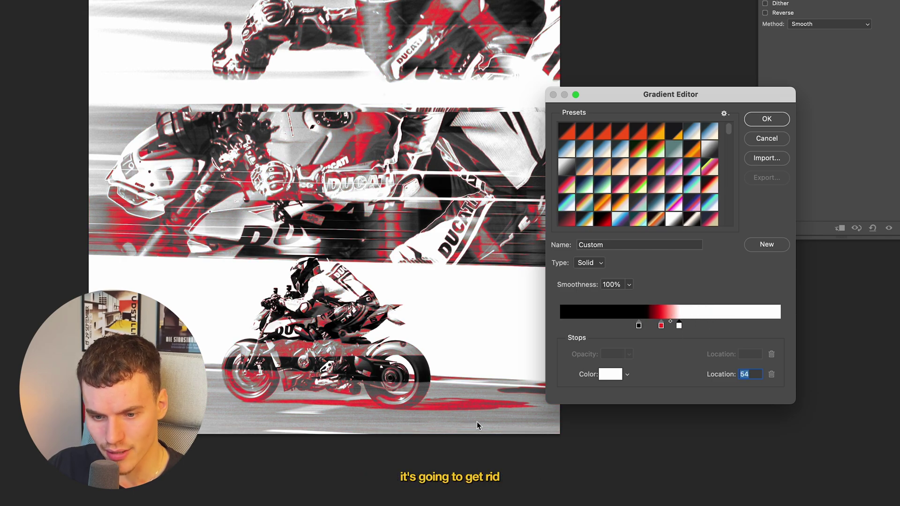
{"action": "left_click_drag", "start_coordinate": [683, 330], "coordinate": [711, 330]}
{"action": "left_click", "coordinate": [638, 325]}
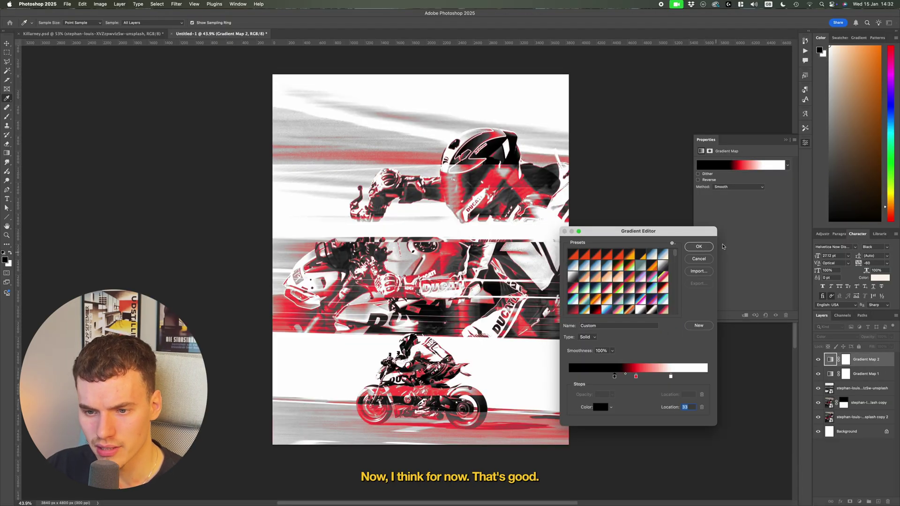
{"action": "left_click", "coordinate": [698, 246]}
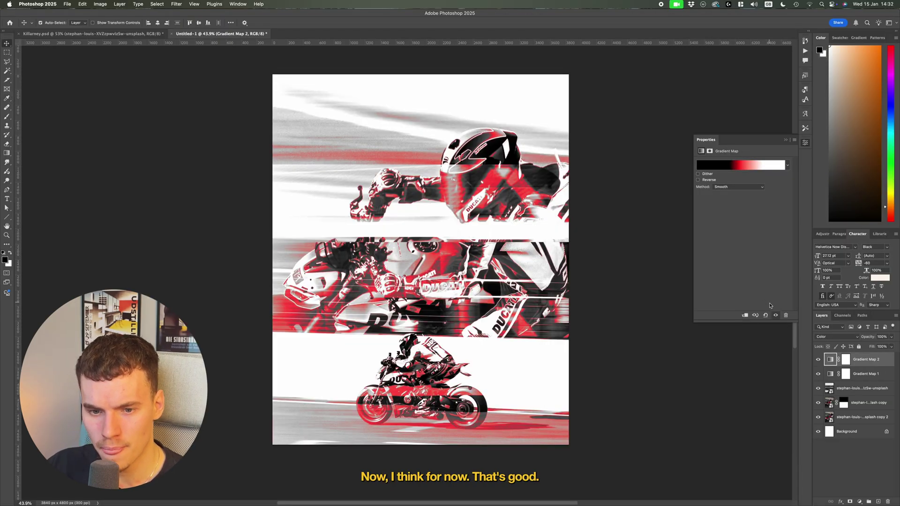
- Check the finished poster in Killarney.psd, then move Gradient Map 1's first black stop inward and its first white stop to 35%
{"action": "left_click", "coordinate": [148, 37]}
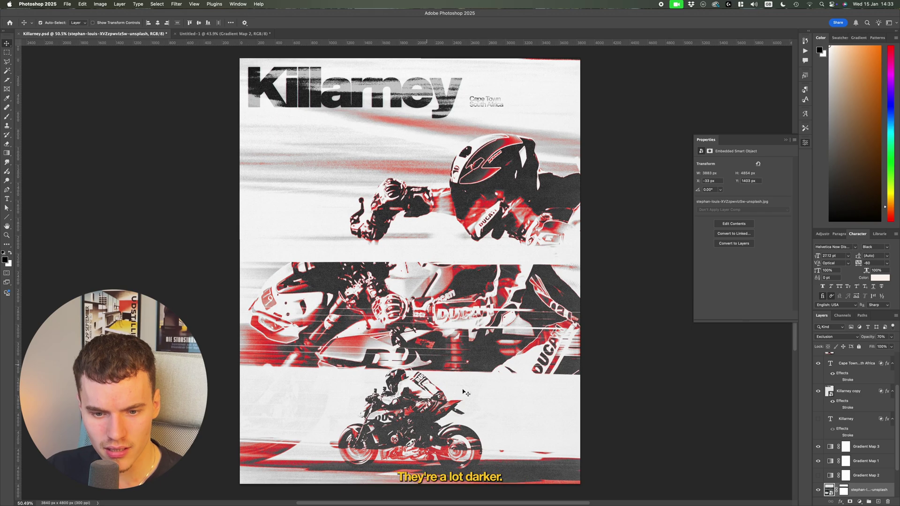
{"action": "left_click", "coordinate": [241, 34]}
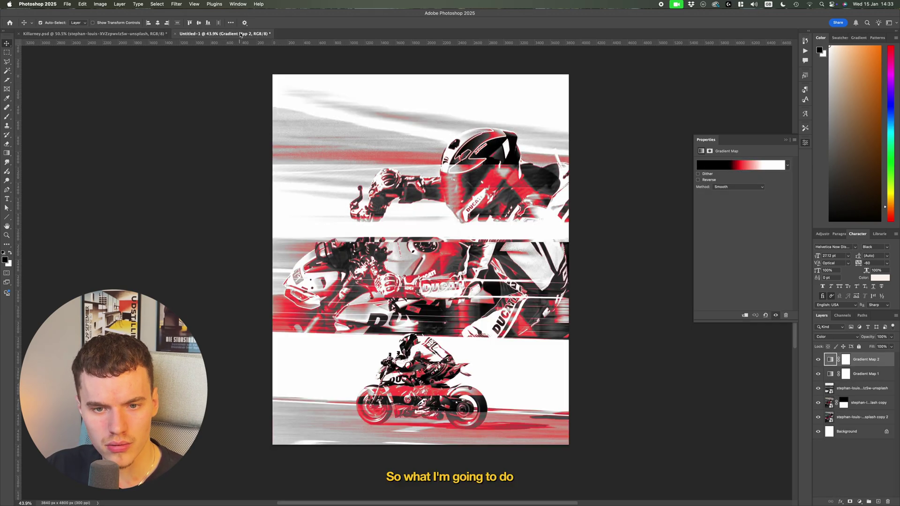
{"action": "left_click", "coordinate": [846, 377]}
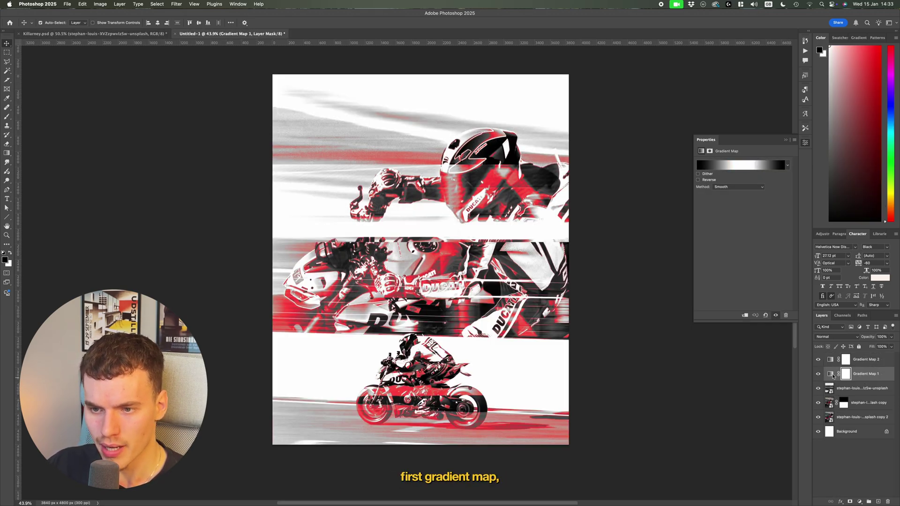
{"action": "left_click", "coordinate": [830, 374]}
{"action": "left_click", "coordinate": [740, 165]}
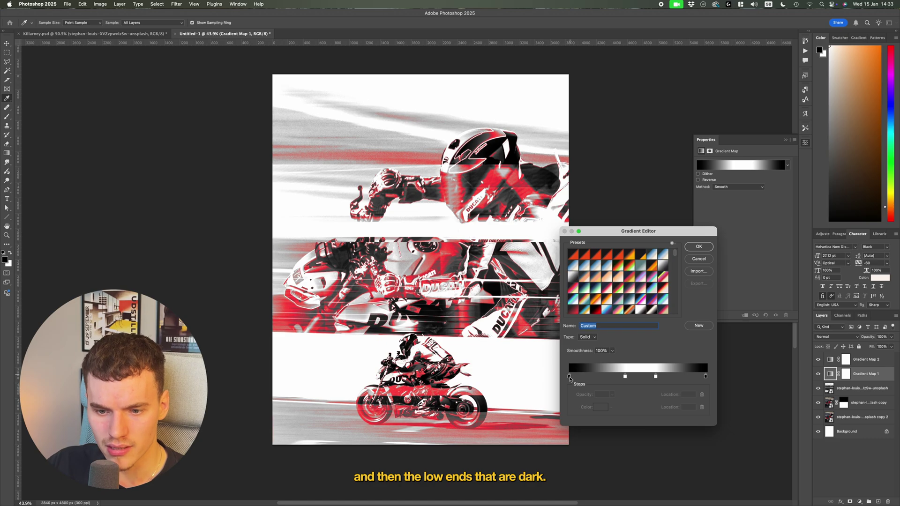
{"action": "mouse_move", "coordinate": [570, 377]}
{"action": "left_mouse_down"}
{"action": "mouse_move", "coordinate": [638, 379]}
{"action": "mouse_move", "coordinate": [579, 377]}
{"action": "left_mouse_up"}
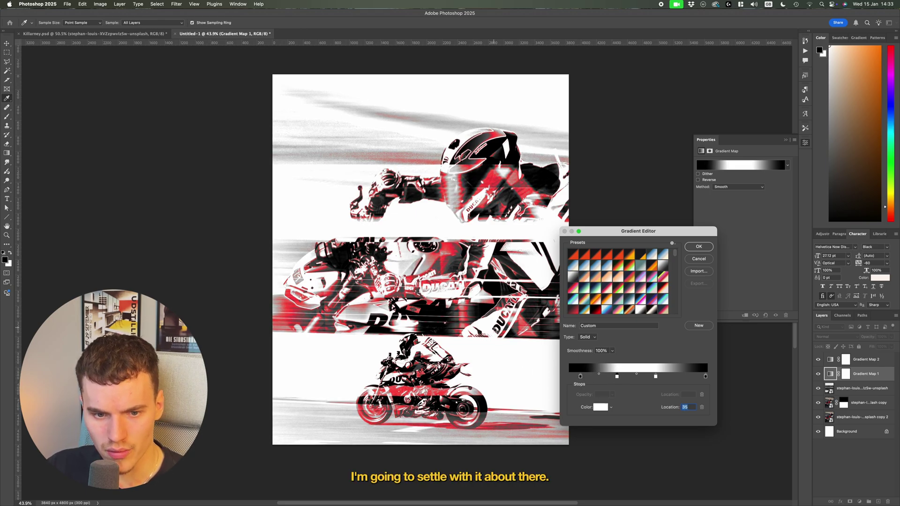
{"action": "left_click", "coordinate": [698, 246]}
- Fine-tune a stop position in Gradient Map 2's gradient, accept it, and collapse the adjustment properties
{"action": "left_click", "coordinate": [831, 359]}
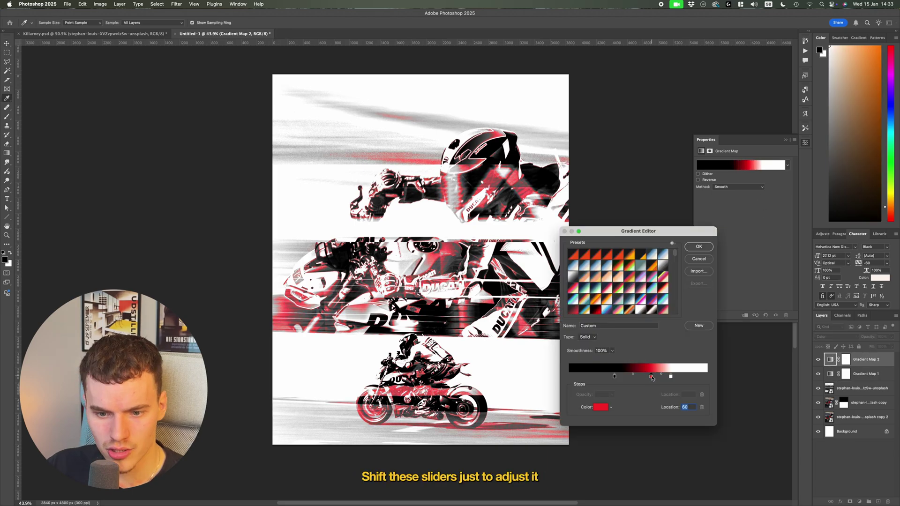
{"action": "left_click_drag", "start_coordinate": [646, 377], "coordinate": [610, 377]}
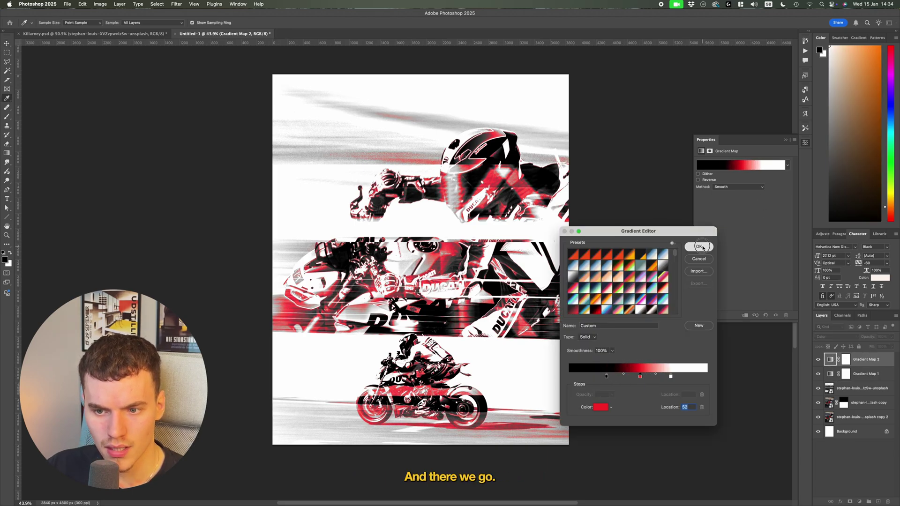
{"action": "left_click", "coordinate": [699, 246]}
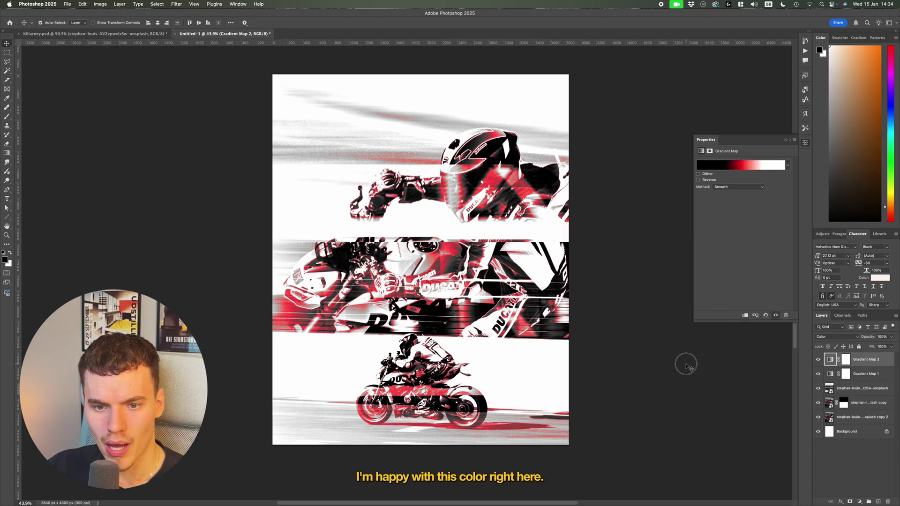
{"action": "left_click", "coordinate": [685, 365]}
{"action": "scroll", "coordinate": [525, 191], "scroll_direction": "up", "scroll_amount": 2}
{"action": "left_click", "coordinate": [786, 140]}
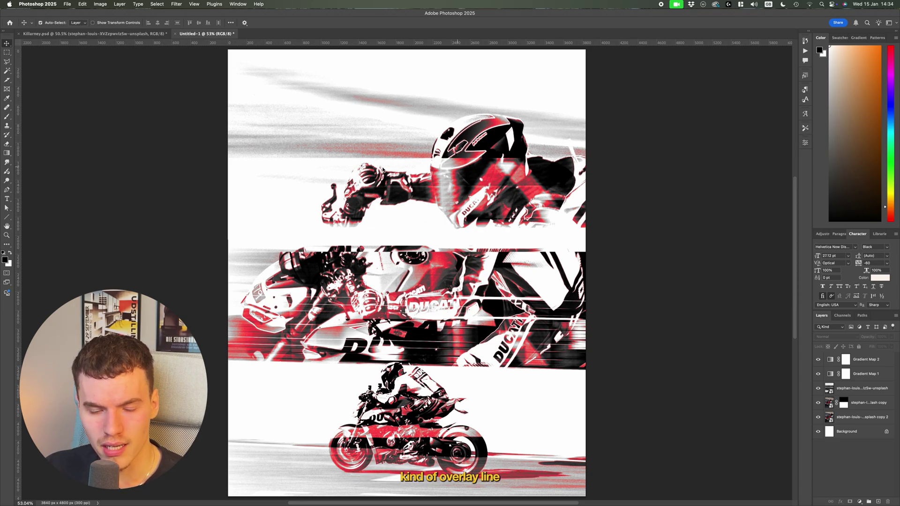
- Add a layer mask to the Exclusion-blended bike photo and paint black across the helmet area to hide its hard overlay line
{"action": "scroll", "coordinate": [539, 182], "scroll_direction": "down", "scroll_amount": 2}
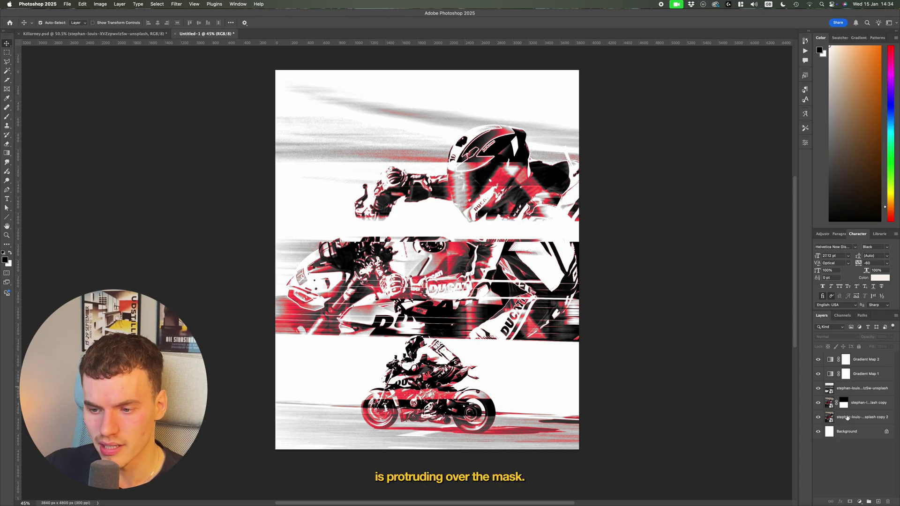
{"action": "left_click", "coordinate": [825, 388]}
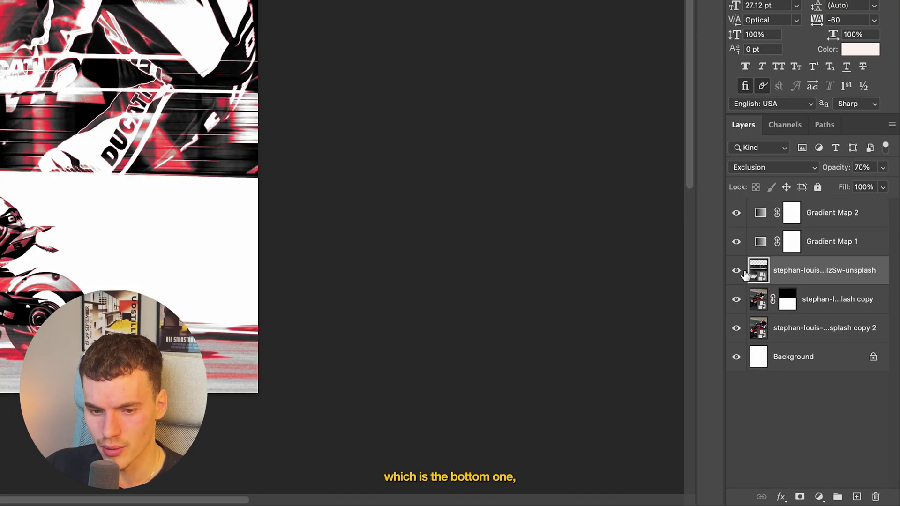
{"action": "left_click", "coordinate": [800, 496]}
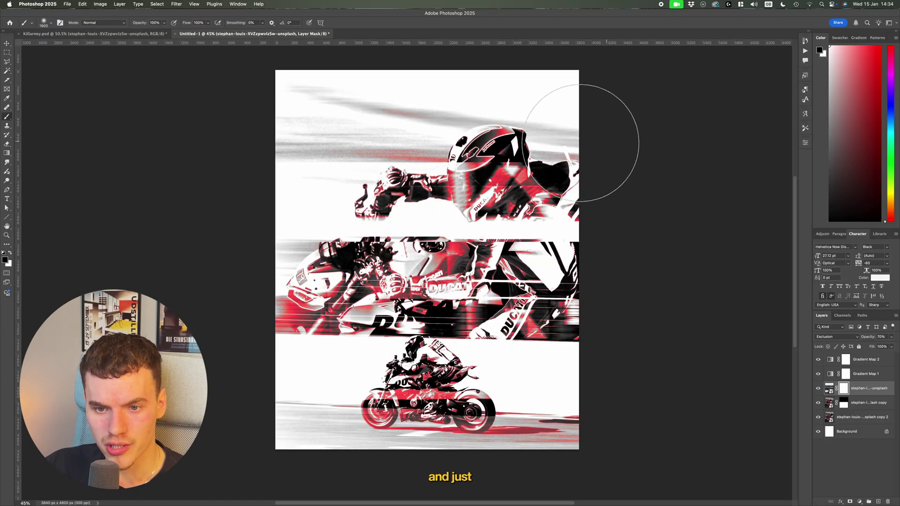
{"action": "mouse_move", "coordinate": [583, 130]}
{"action": "left_mouse_down"}
{"action": "mouse_move", "coordinate": [413, 152]}
{"action": "mouse_move", "coordinate": [314, 154]}
{"action": "left_mouse_up"}
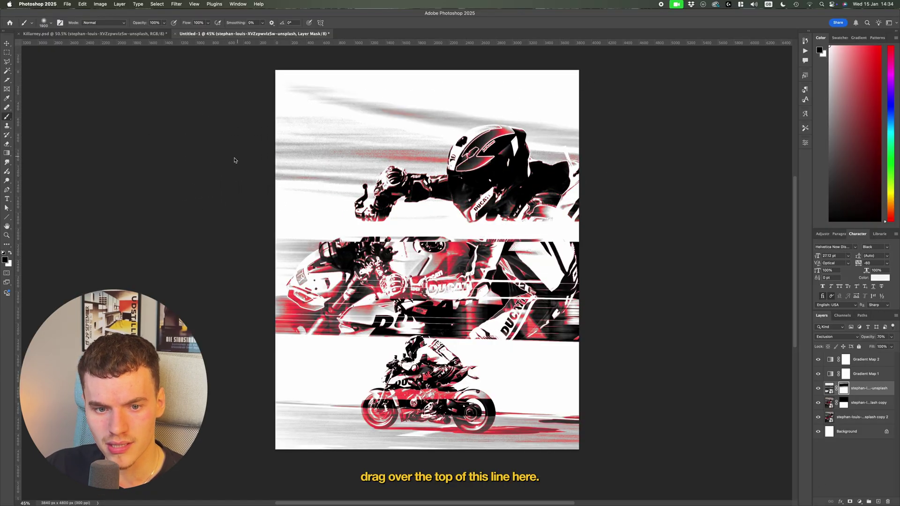
{"action": "key", "text": "super+z"}
{"action": "key", "text": "super+shift+z"}
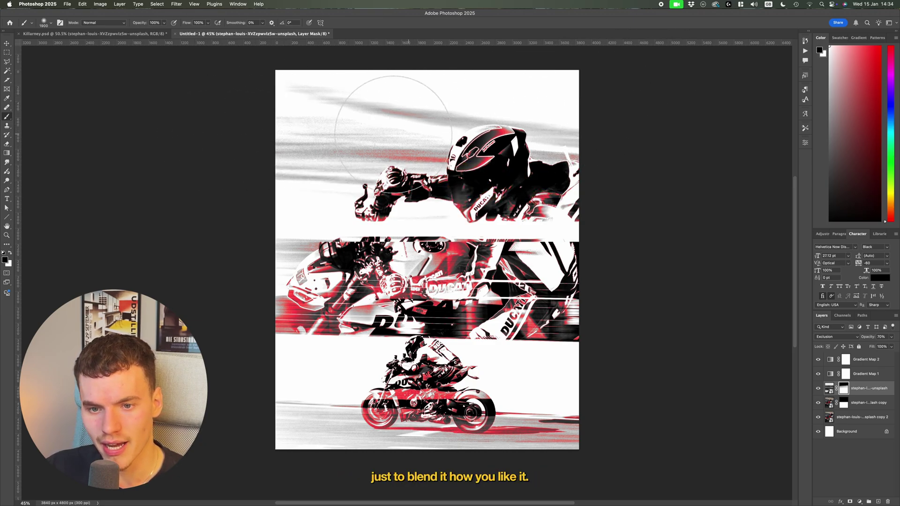
- Refine the photo's mask around the rider's visor and shoulder with a smaller 1000 px brush for a more natural blend
{"action": "key", "text": "bracketleft"}
{"action": "key", "text": "bracketleft"}
{"action": "key", "text": "bracketleft"}
{"action": "key", "text": "bracketleft"}
{"action": "key", "text": "bracketleft"}
{"action": "key", "text": "bracketleft"}
{"action": "key", "text": "bracketleft"}
{"action": "key", "text": "x"}
{"action": "mouse_move", "coordinate": [564, 212]}
{"action": "left_mouse_down"}
{"action": "mouse_move", "coordinate": [412, 217]}
{"action": "mouse_move", "coordinate": [461, 194]}
{"action": "mouse_move", "coordinate": [424, 188]}
{"action": "mouse_move", "coordinate": [520, 169]}
{"action": "left_mouse_up"}
{"action": "key", "text": "x"}
{"action": "key", "text": "bracketleft"}
{"action": "key", "text": "bracketleft"}
{"action": "key", "text": "super+z"}
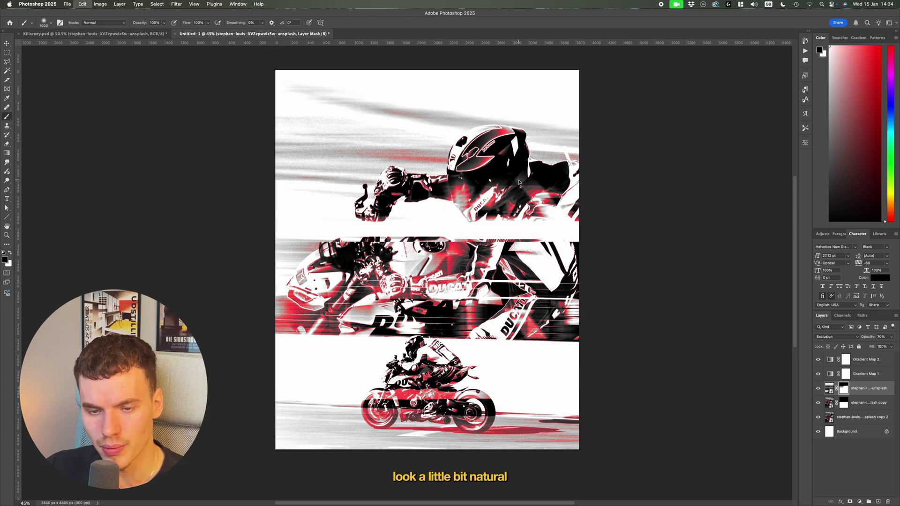
{"action": "mouse_move", "coordinate": [431, 181]}
{"action": "left_mouse_down"}
{"action": "mouse_move", "coordinate": [443, 172]}
{"action": "mouse_move", "coordinate": [498, 186]}
{"action": "left_mouse_up"}
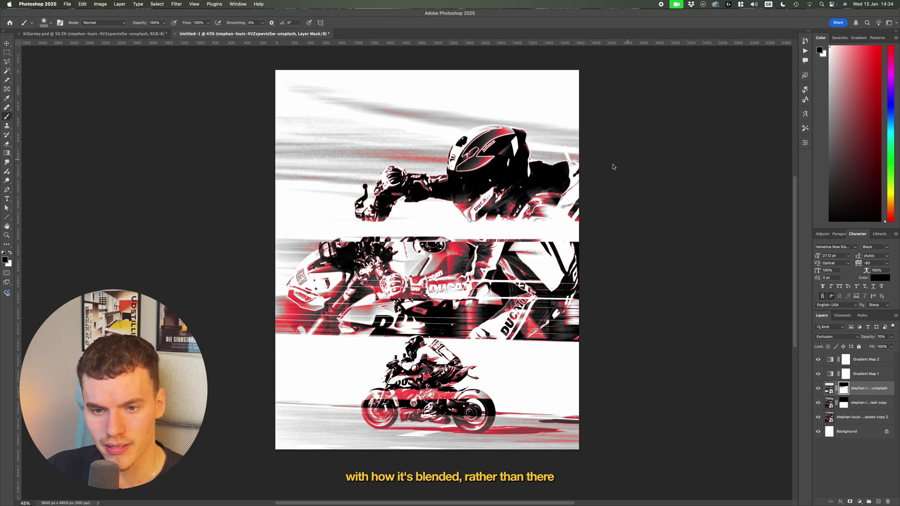
{"action": "scroll", "coordinate": [557, 187], "scroll_direction": "up", "scroll_amount": 5}
{"action": "scroll", "coordinate": [559, 185], "scroll_direction": "down", "scroll_amount": 5}
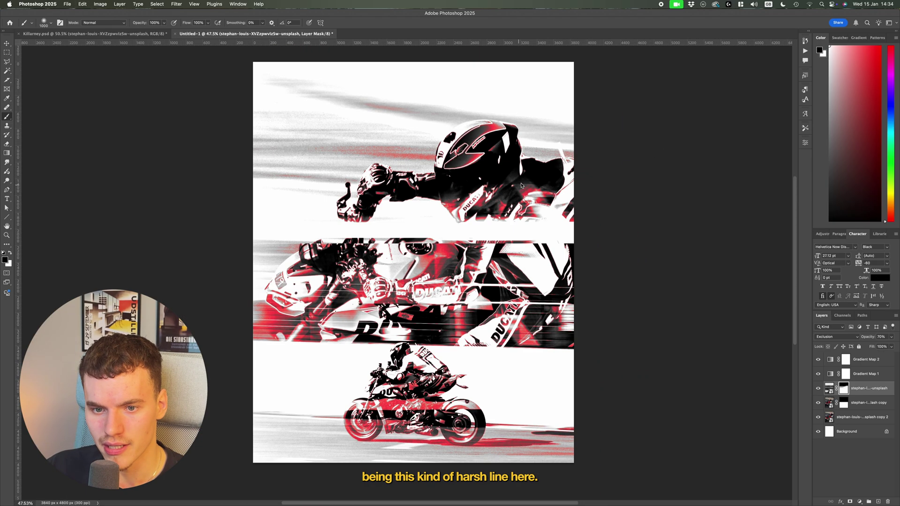
{"action": "key", "text": "v"}
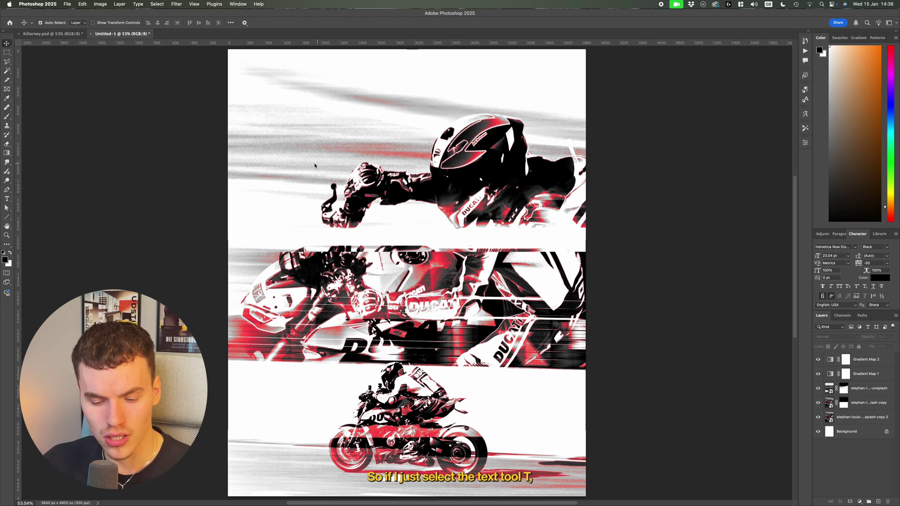
- Add the title text "Killarney" in black Helvetica Now Display Black on the upper part of the poster
{"action": "key", "text": "t"}
{"action": "left_click", "coordinate": [279, 117]}
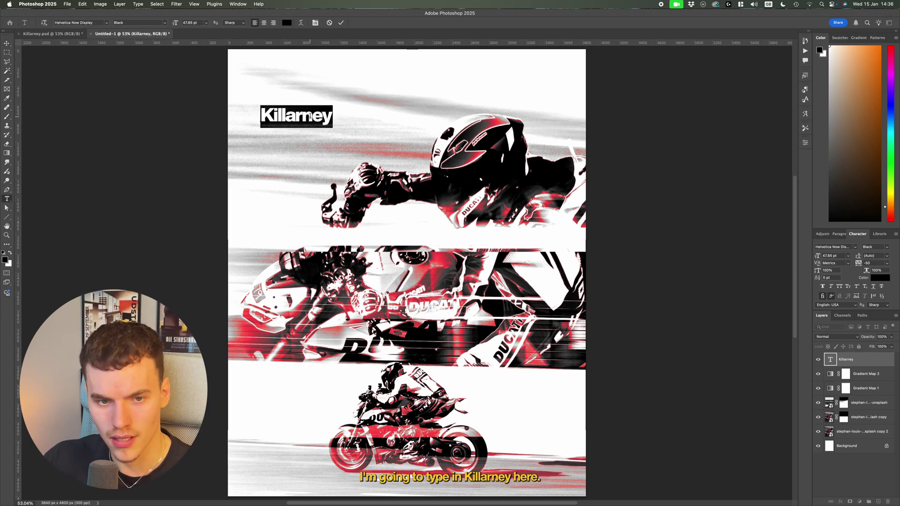
{"action": "key", "text": "BackSpace"}
{"action": "key", "text": "BackSpace"}
{"action": "key", "text": "BackSpace"}
{"action": "key", "text": "BackSpace"}
{"action": "type", "text": "rney"}
{"action": "key", "text": "super+Return"}
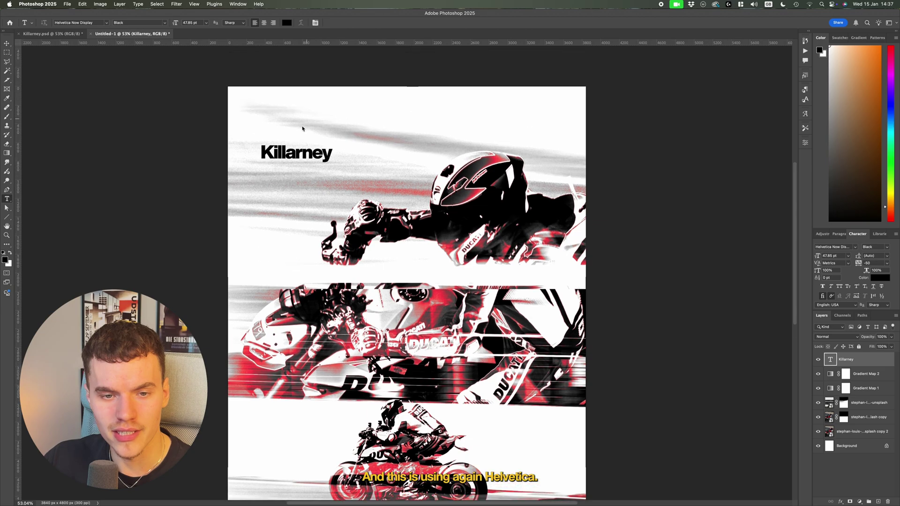
- Enlarge the Killarney title to about 108.58 pt and place it in the poster's upper-left corner
{"action": "scroll", "coordinate": [302, 124], "scroll_direction": "up", "scroll_amount": 2}
{"action": "key", "text": "super+t"}
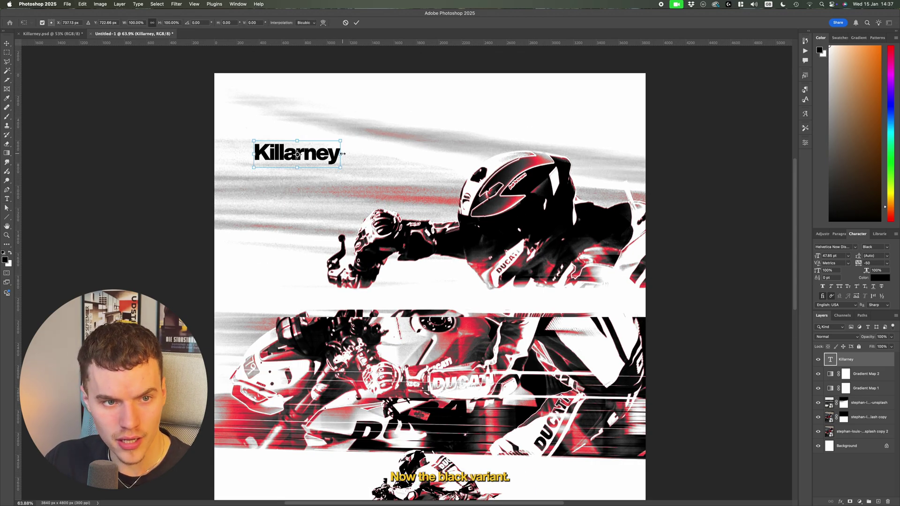
{"action": "left_click_drag", "start_coordinate": [343, 153], "coordinate": [374, 101]}
{"action": "key", "text": "Return"}
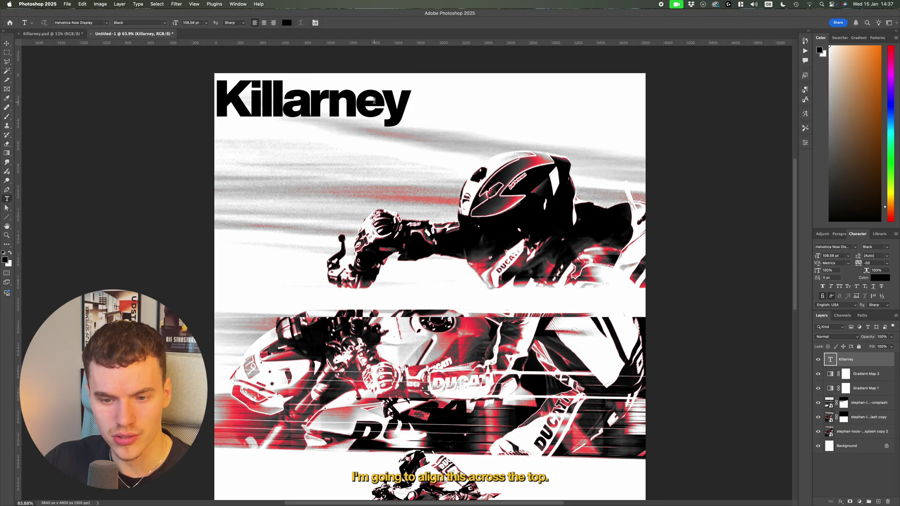
- Create a guide layout with 5 columns, a 50 px gutter and 100 px margins on all sides
{"action": "scroll", "coordinate": [374, 100], "scroll_direction": "down", "scroll_amount": 2}
{"action": "key", "text": "v"}
{"action": "left_click", "coordinate": [201, 3]}
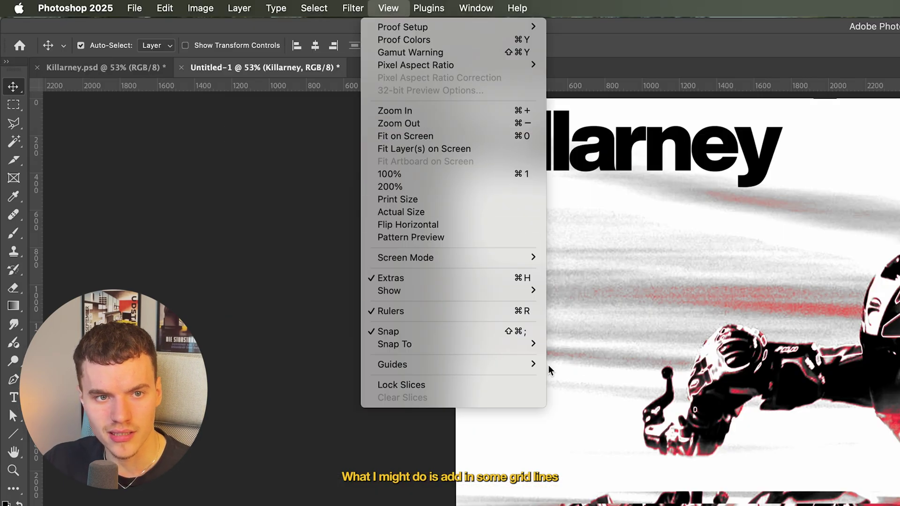
{"action": "mouse_move", "coordinate": [254, 181]}
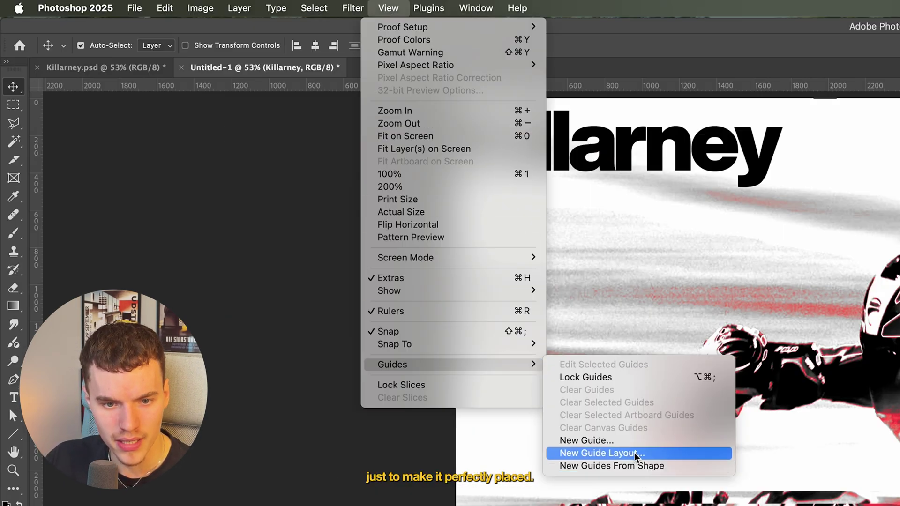
{"action": "left_click", "coordinate": [636, 453]}
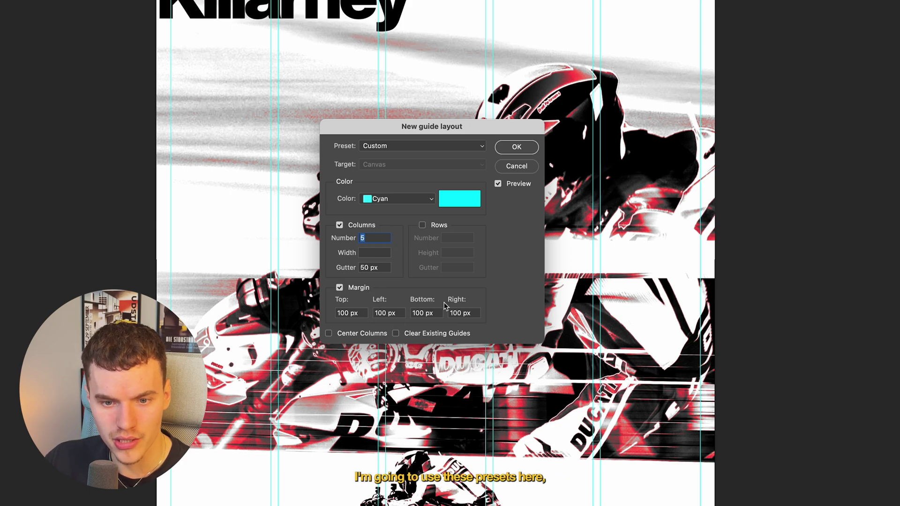
{"action": "left_click", "coordinate": [517, 147]}
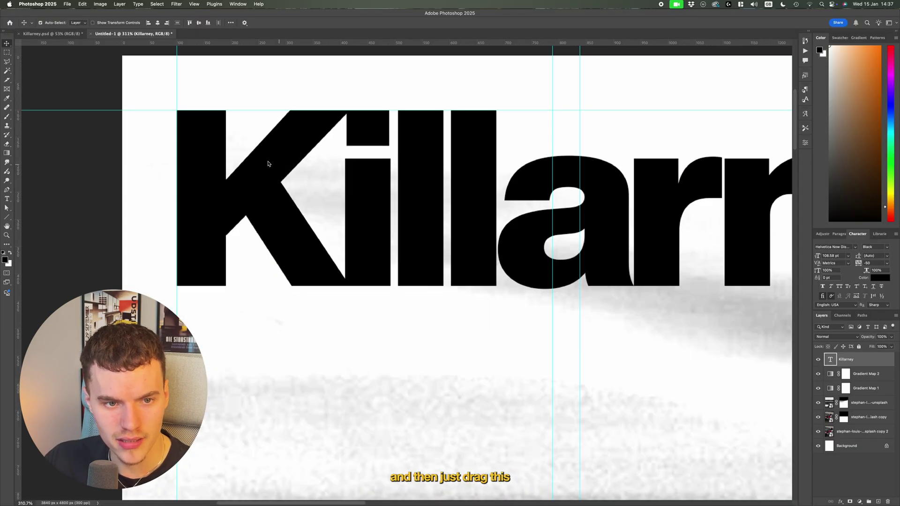
- Align the Killarney title with the upper-left margin guides, then hide the guides
{"action": "scroll", "coordinate": [237, 132], "scroll_direction": "down", "scroll_amount": 5}
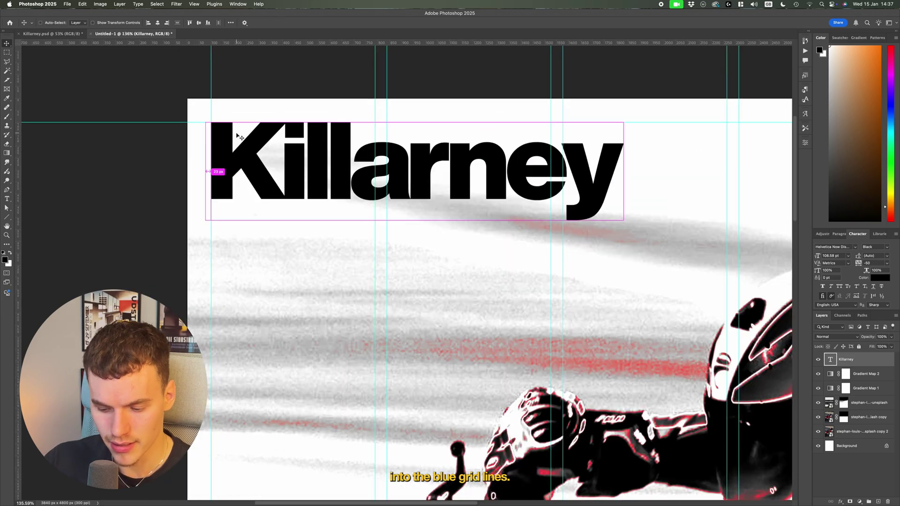
{"action": "key", "text": "super+;"}
{"action": "key", "text": "super+0"}
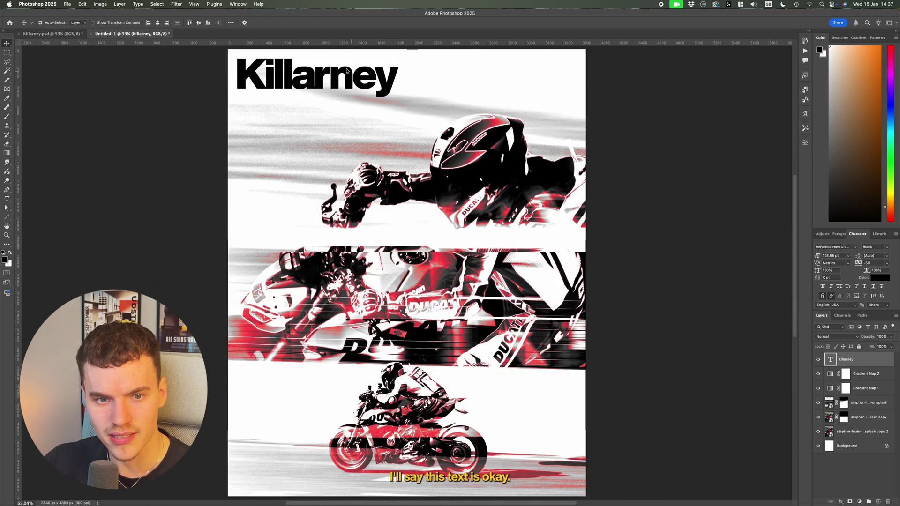
- Duplicate the title beside the original and replace its text with "Cape Town" on two lines
{"action": "scroll", "coordinate": [420, 125], "scroll_direction": "up", "scroll_amount": 2}
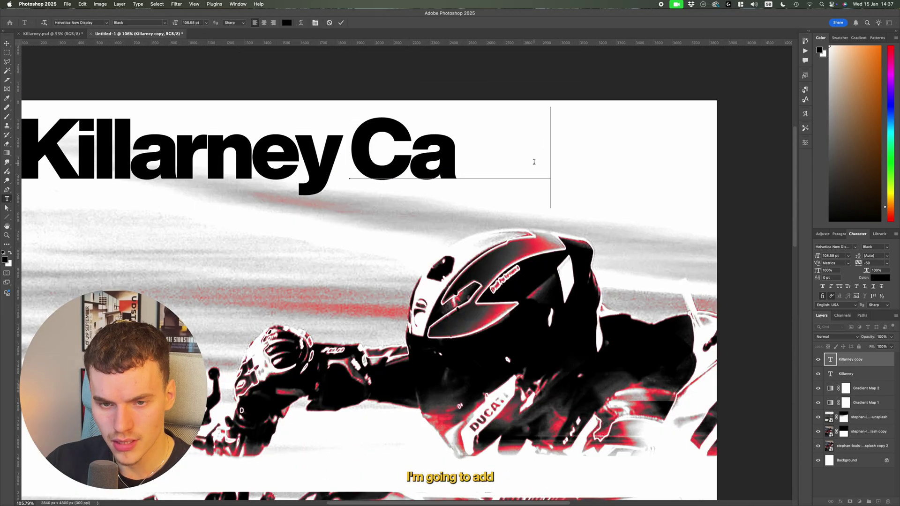
{"action": "type", "text": "pe"}
{"action": "key", "text": "Return"}
{"action": "type", "text": "Town"}
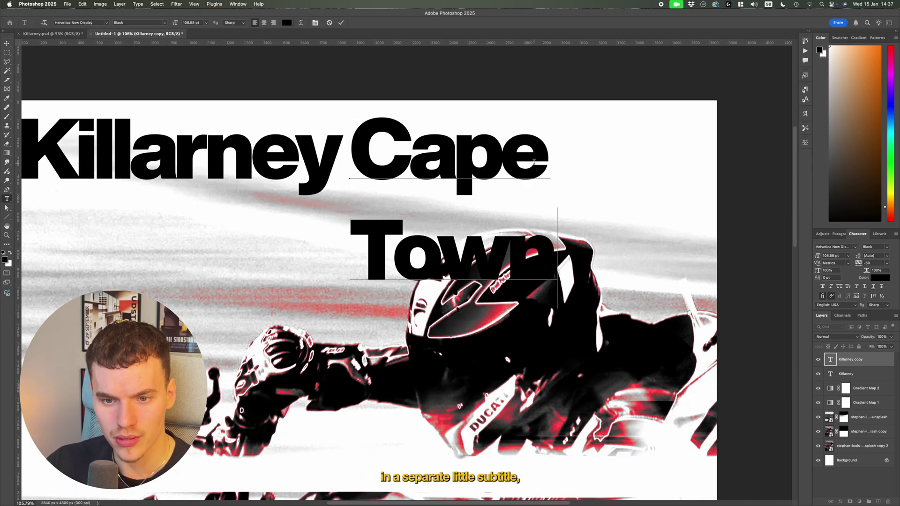
- Set the Cape Town text's leading to 84 pt and its weight to Bold
{"action": "key", "text": "ctrl+a"}
{"action": "left_click_drag", "start_coordinate": [858, 258], "coordinate": [844, 258]}
{"action": "left_click", "coordinate": [887, 248]}
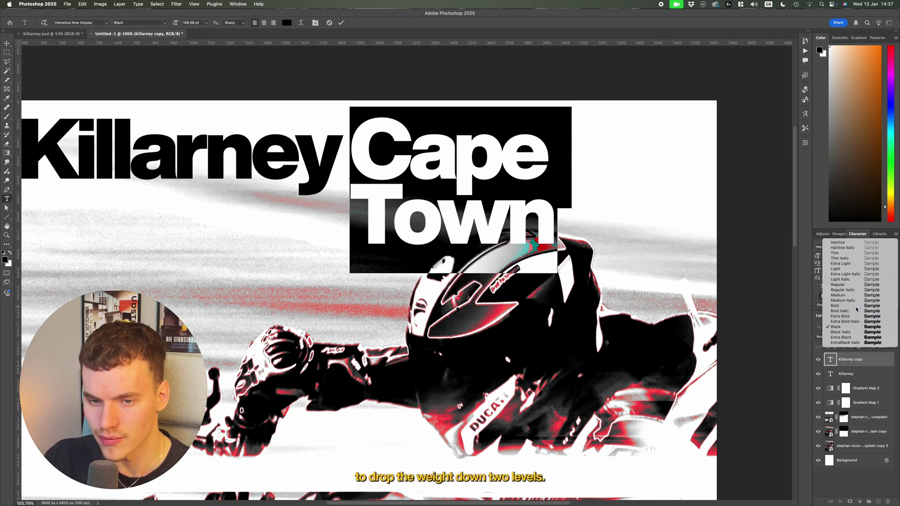
{"action": "left_click", "coordinate": [844, 305]}
- Reduce the Cape Town text by dividing its font size by 1.618, and commit the text edit
{"action": "left_click", "coordinate": [847, 255]}
{"action": "left_click", "coordinate": [842, 255]}
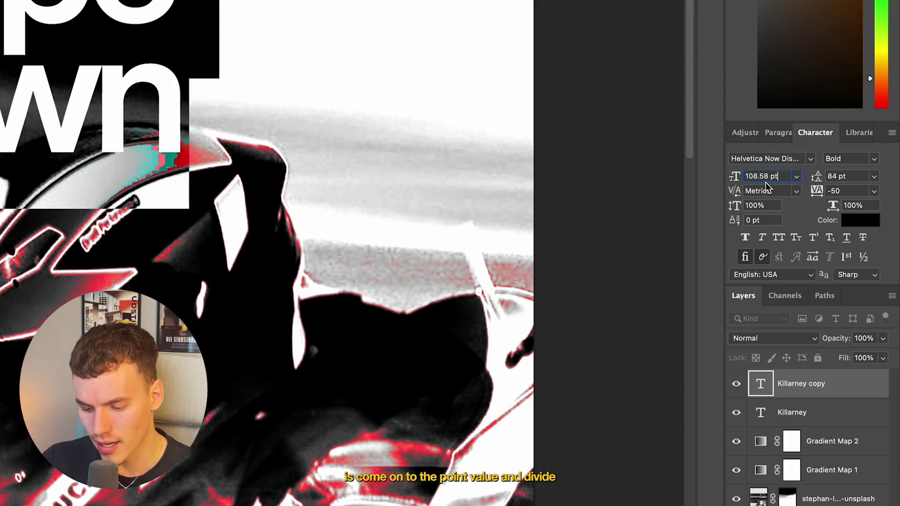
{"action": "type", "text": "/1.618"}
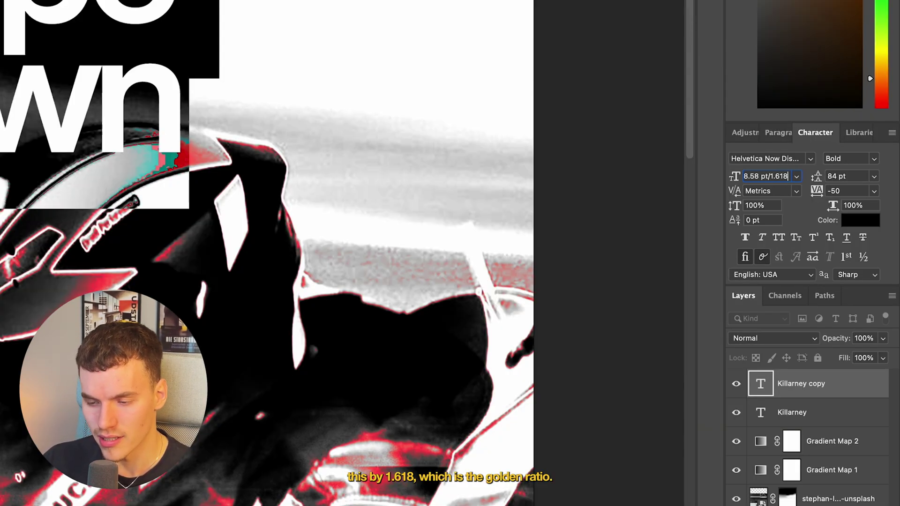
{"action": "key", "text": "Return"}
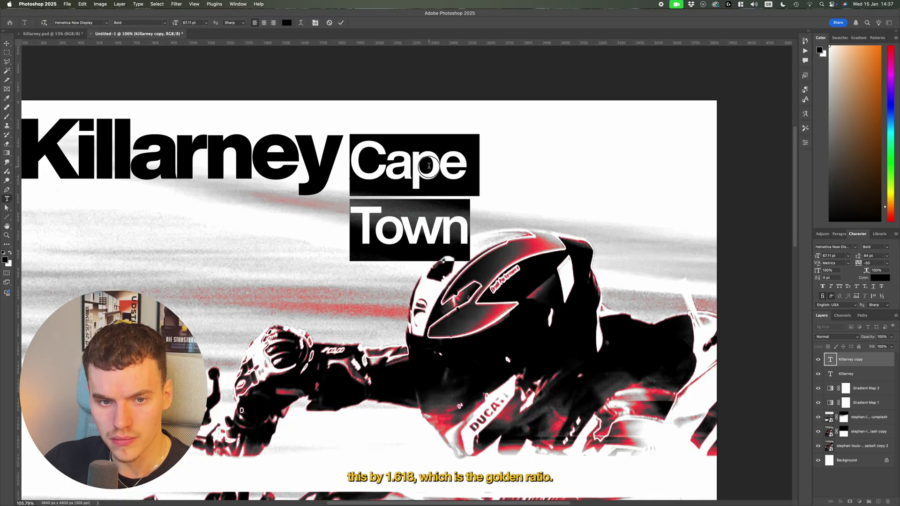
{"action": "left_click", "coordinate": [436, 174]}
{"action": "scroll", "coordinate": [435, 174], "scroll_direction": "down", "scroll_amount": 3}
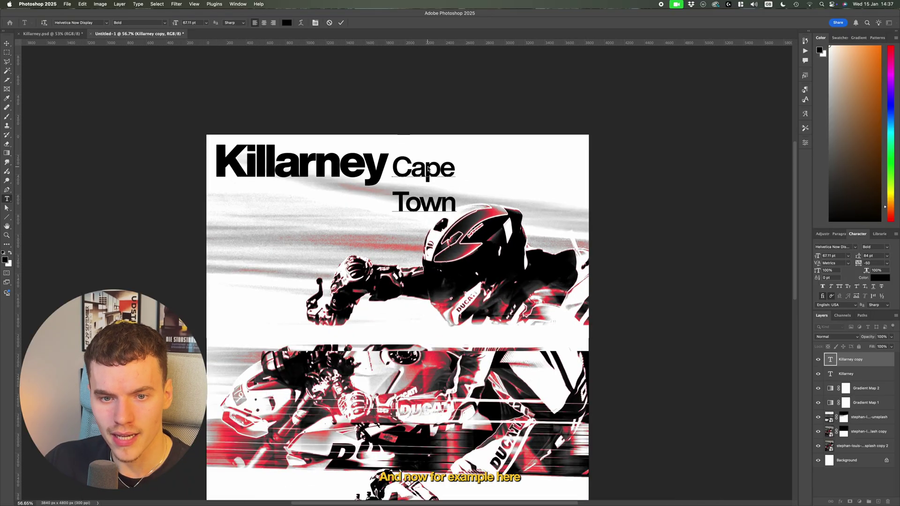
{"action": "left_click", "coordinate": [341, 23]}
- Move the Cape Town subtitle below the title, flush with its left edge, and join its two words on one line
{"action": "key", "text": "v"}
{"action": "left_click_drag", "start_coordinate": [436, 200], "coordinate": [217, 224]}
{"action": "key", "text": "t"}
{"action": "key", "text": "Left"}
{"action": "key", "text": "BackSpace"}
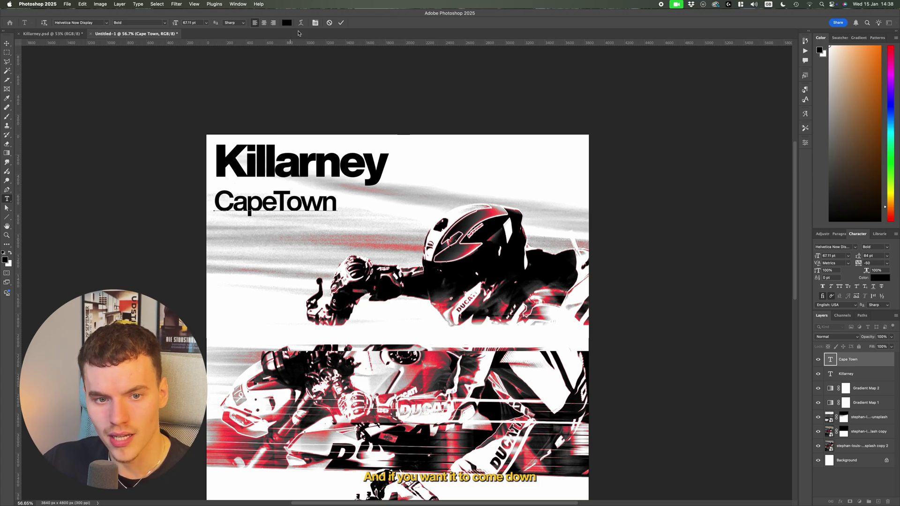
- Reduce the whole Cape Town text again by dividing its font size by 1.618, and commit the text edit
{"action": "key", "text": "super+a"}
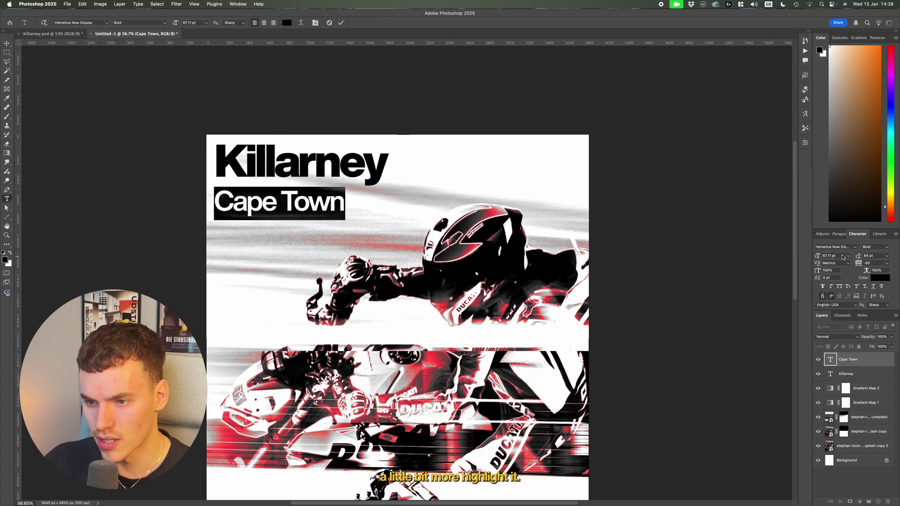
{"action": "left_click", "coordinate": [840, 256]}
{"action": "type", "text": "/1.6"}
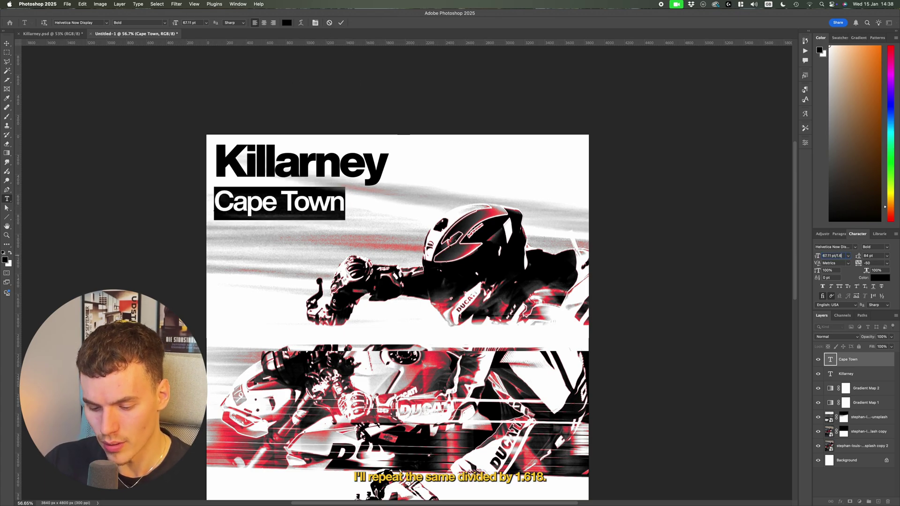
{"action": "type", "text": "18"}
{"action": "key", "text": "Return"}
- Break the Cape Town subtitle onto two tightly spaced lines, lined up with the bottom of the title's y
{"action": "key", "text": "Return"}
- Move the smaller Cape Town subtitle up beside the end of the Killarney title
{"action": "key", "text": "v"}
{"action": "left_click_drag", "start_coordinate": [291, 201], "coordinate": [450, 171]}
{"action": "left_click", "coordinate": [312, 192]}
{"action": "scroll", "coordinate": [500, 192], "scroll_direction": "down", "scroll_amount": 3}
{"action": "scroll", "coordinate": [512, 191], "scroll_direction": "up", "scroll_amount": 5}
{"action": "double_click", "coordinate": [425, 191]}
{"action": "key", "text": "Return"}
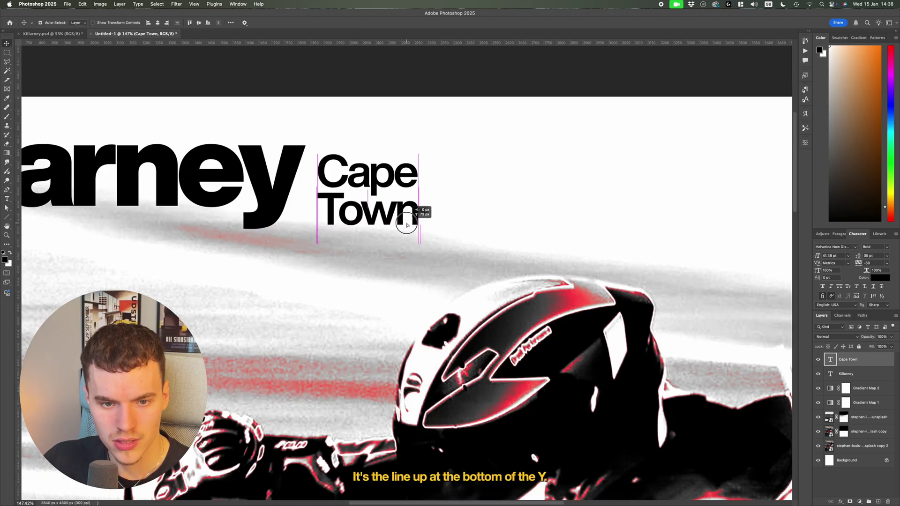
{"action": "left_click_drag", "start_coordinate": [407, 225], "coordinate": [407, 228]}
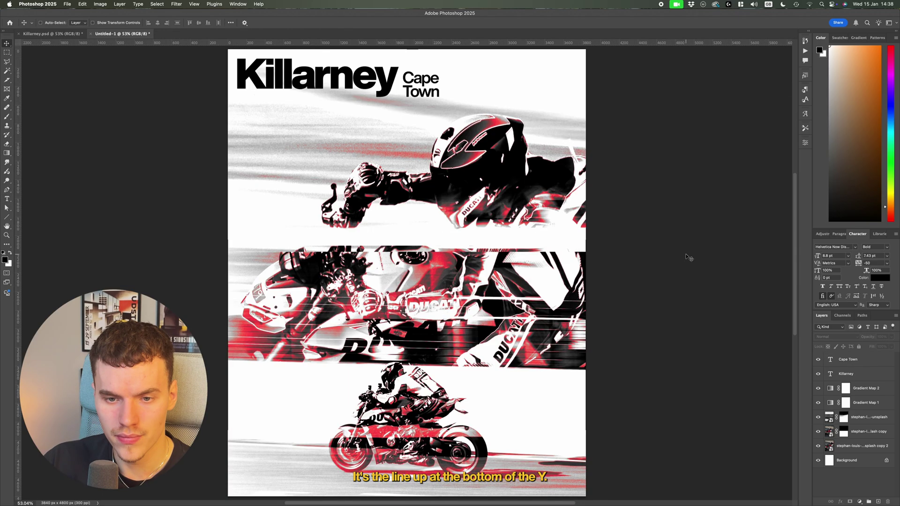
{"action": "scroll", "coordinate": [686, 256], "scroll_direction": "up", "scroll_amount": 1}
{"action": "scroll", "coordinate": [687, 257], "scroll_direction": "down", "scroll_amount": 1}
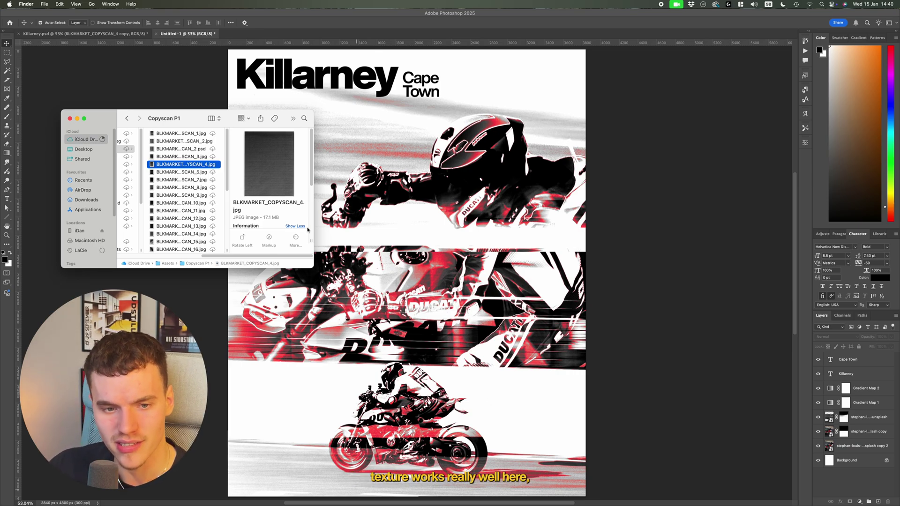
- Place the BLKMARKET_COPYSCAN_4.jpg texture into the poster, scaled up from its centre to cover the whole canvas
{"action": "left_click_drag", "start_coordinate": [208, 166], "coordinate": [469, 302]}
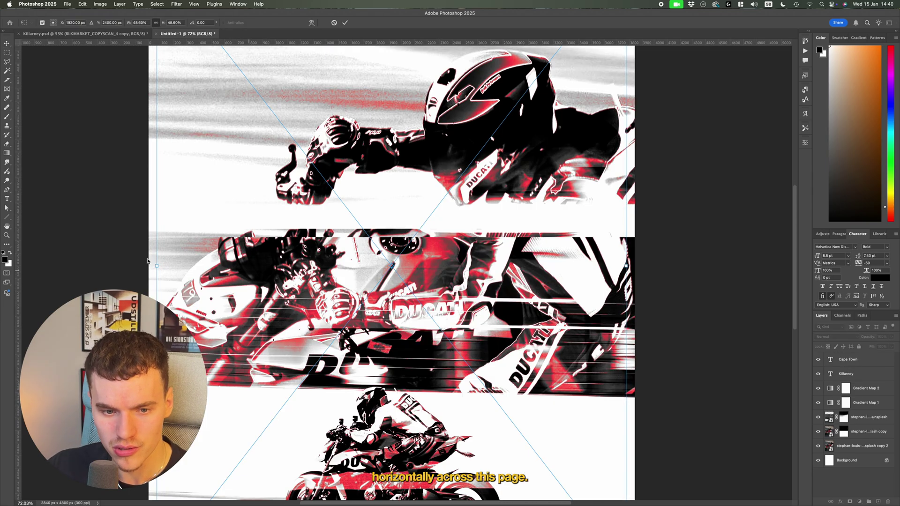
{"action": "scroll", "coordinate": [591, 289], "scroll_direction": "down", "scroll_amount": 2}
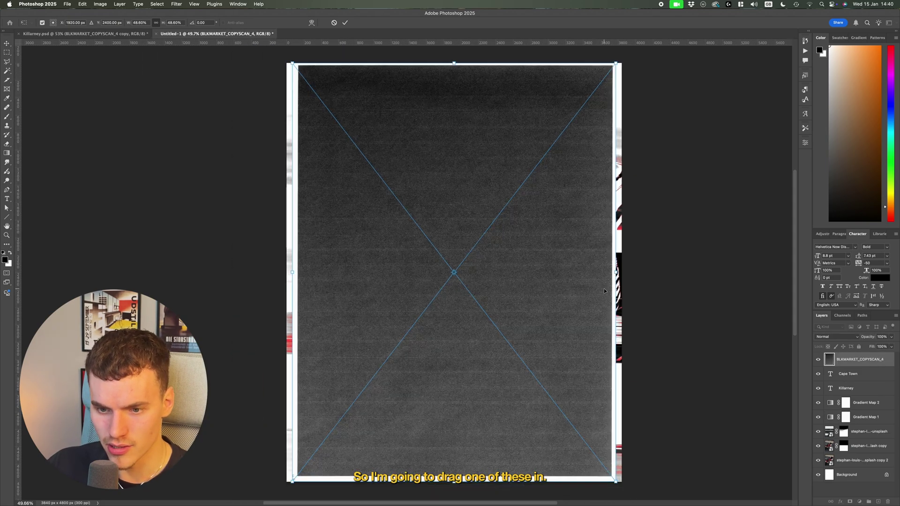
{"action": "left_click_drag", "start_coordinate": [616, 273], "coordinate": [639, 270]}
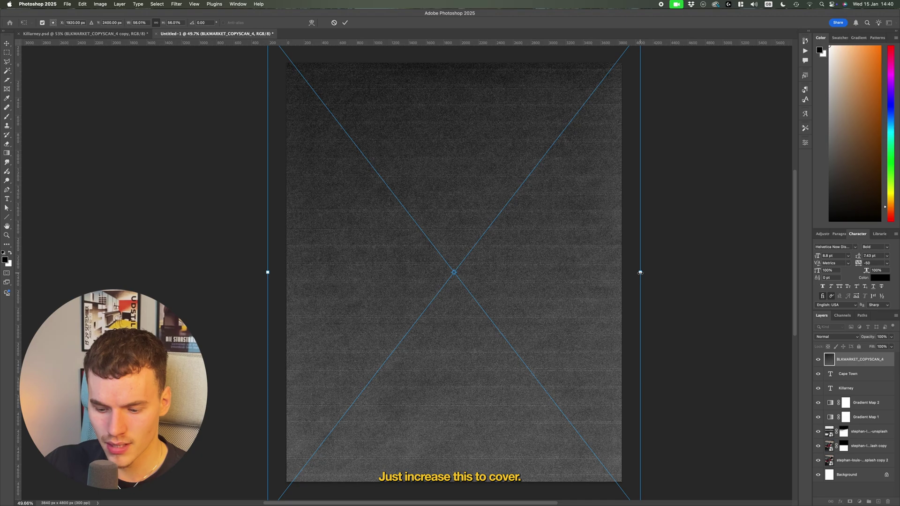
{"action": "key", "text": "Return"}
{"action": "key", "text": "super+0"}
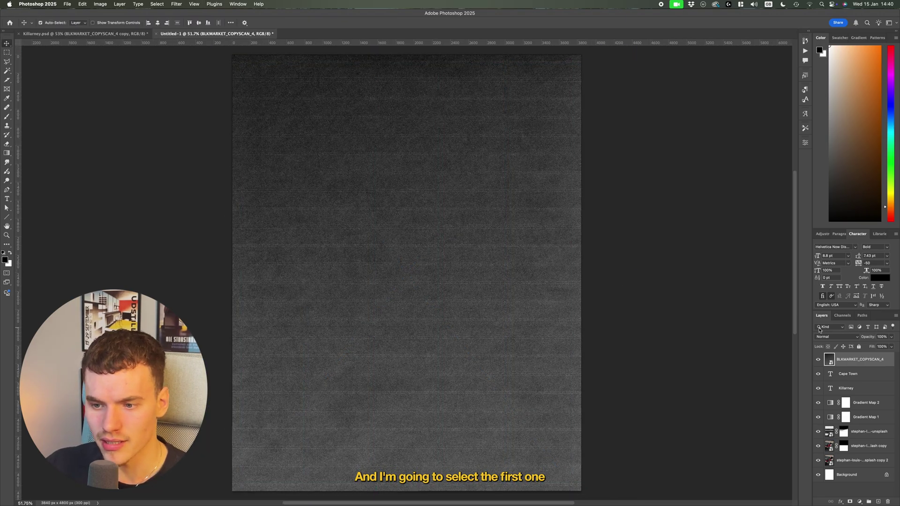
- Set the BLKMARKET_COPYSCAN_4 texture layer's blend mode to Lighter Color
{"action": "left_click", "coordinate": [831, 336]}
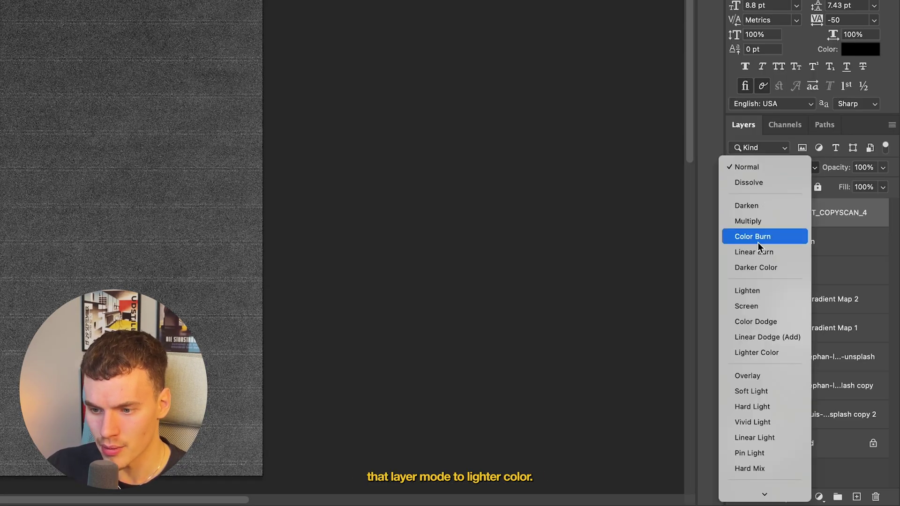
{"action": "left_click", "coordinate": [750, 353]}
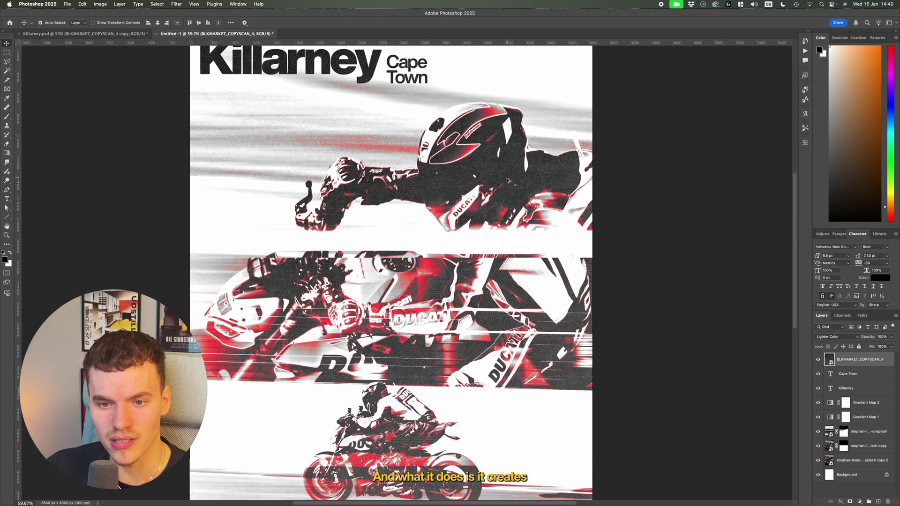
- Examine the grain texture up close over the dark and light areas of the rider and bikes
{"action": "scroll", "coordinate": [507, 181], "scroll_direction": "up", "scroll_amount": 1}
{"action": "scroll", "coordinate": [514, 189], "scroll_direction": "up", "scroll_amount": 2}
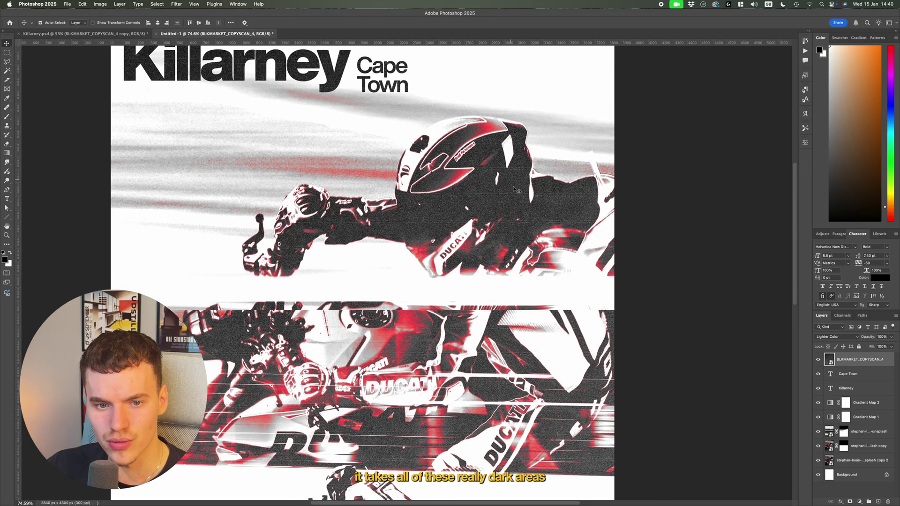
{"action": "scroll", "coordinate": [496, 226], "scroll_direction": "down", "scroll_amount": 3}
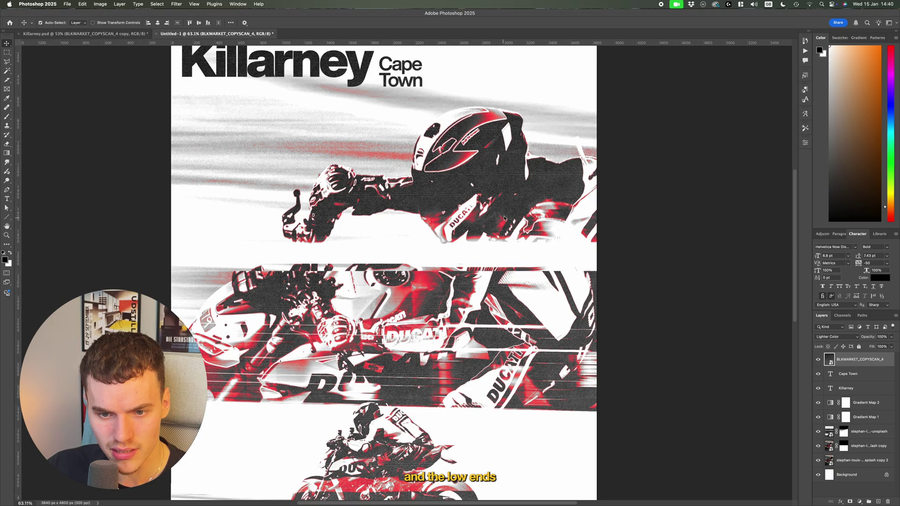
{"action": "scroll", "coordinate": [481, 176], "scroll_direction": "up", "scroll_amount": 8}
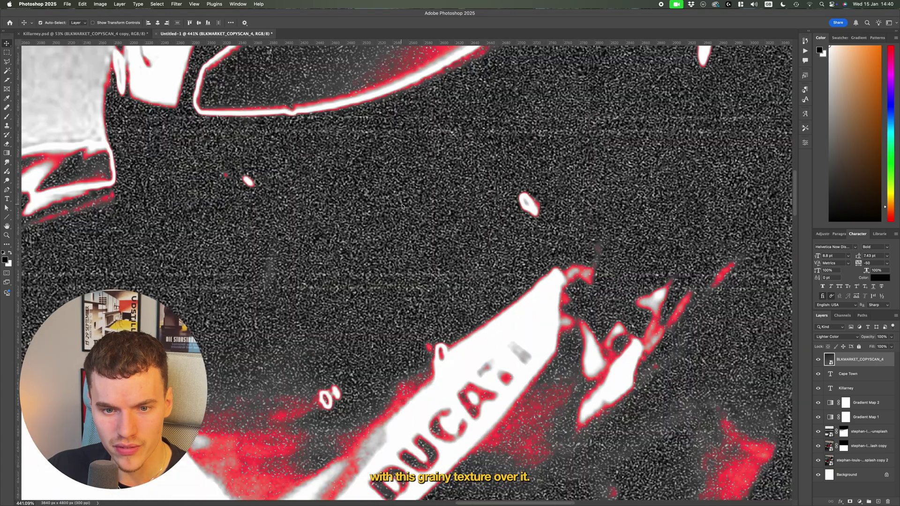
{"action": "scroll", "coordinate": [401, 206], "scroll_direction": "down", "scroll_amount": 10}
{"action": "scroll", "coordinate": [401, 204], "scroll_direction": "up", "scroll_amount": 3}
{"action": "scroll", "coordinate": [469, 197], "scroll_direction": "up", "scroll_amount": 3}
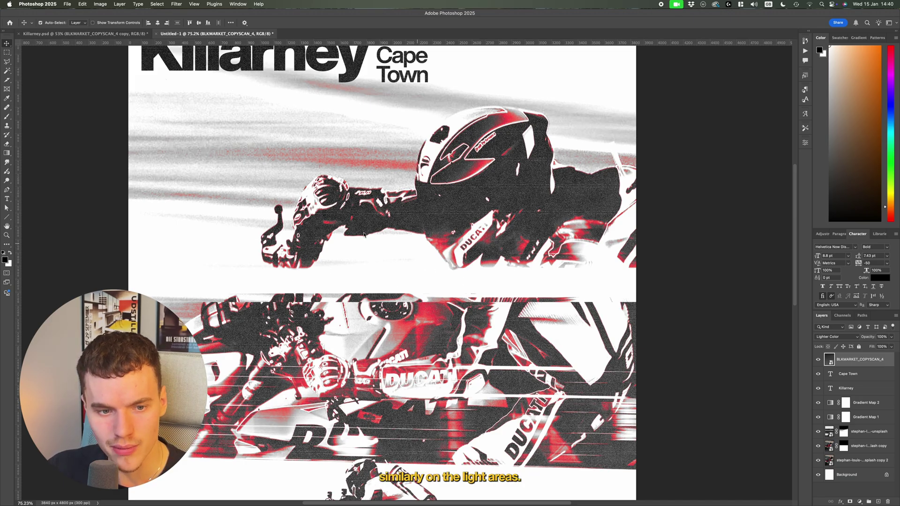
{"action": "scroll", "coordinate": [587, 320], "scroll_direction": "down", "scroll_amount": 2}
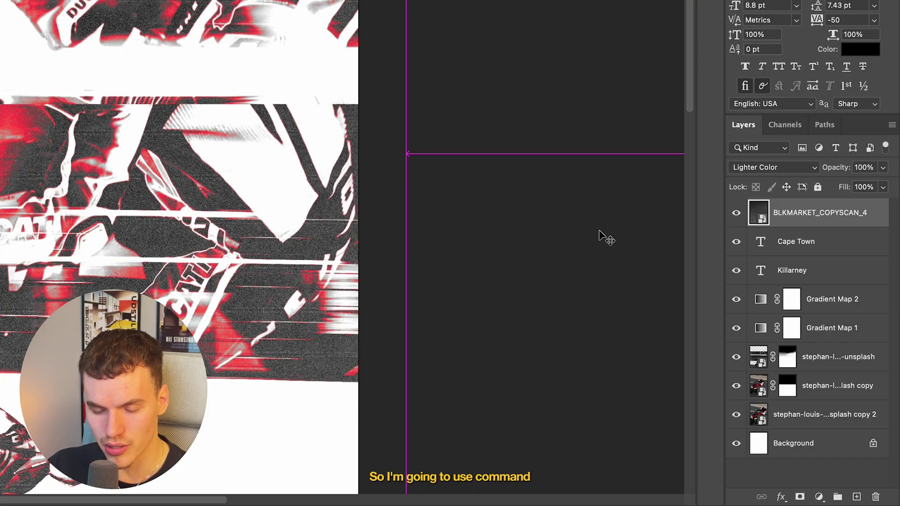
- Duplicate the BLKMARKET_COPYSCAN_4 texture layer and set the copy's blend mode to Exclusion
{"action": "key", "text": "super+j"}
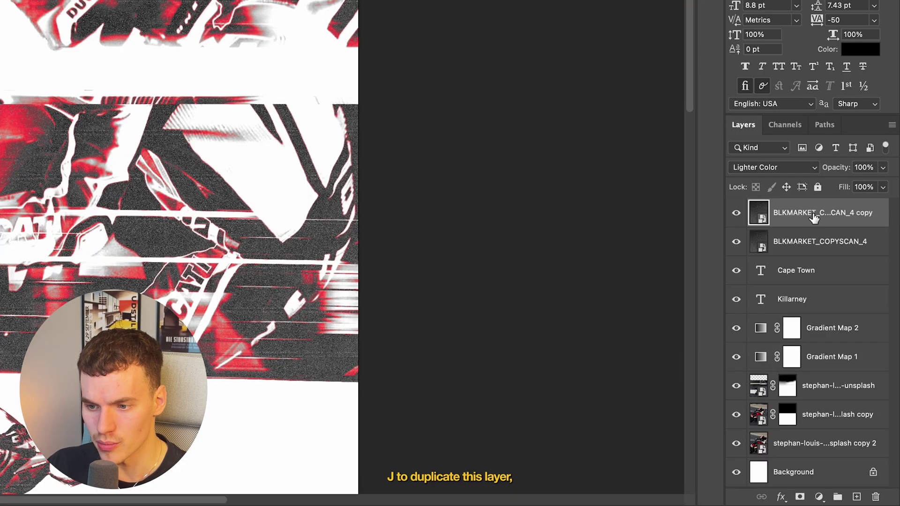
{"action": "left_click", "coordinate": [788, 174]}
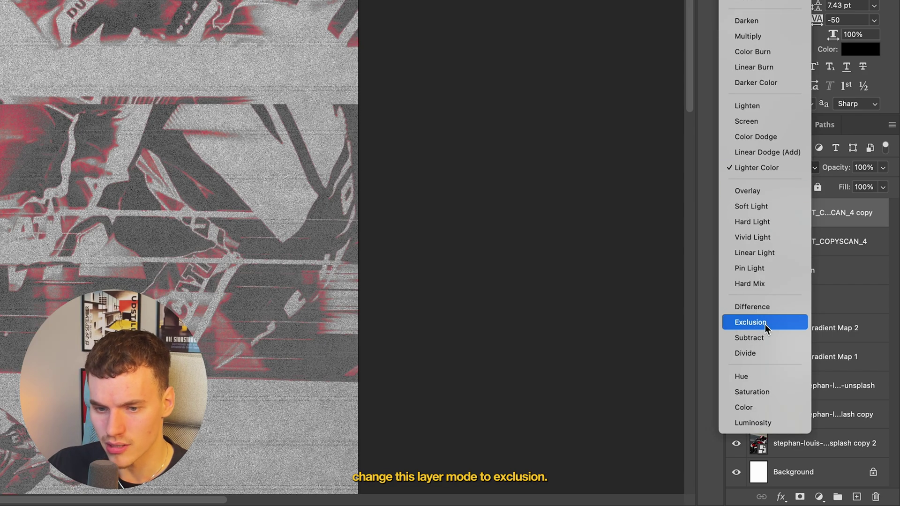
{"action": "left_click", "coordinate": [764, 324]}
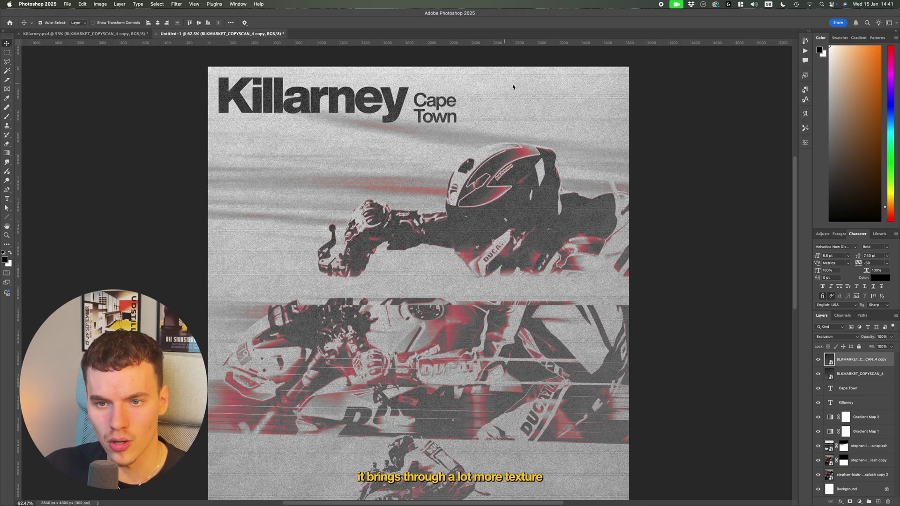
- Lower the duplicated texture layer's opacity to 15%
{"action": "left_click", "coordinate": [882, 337]}
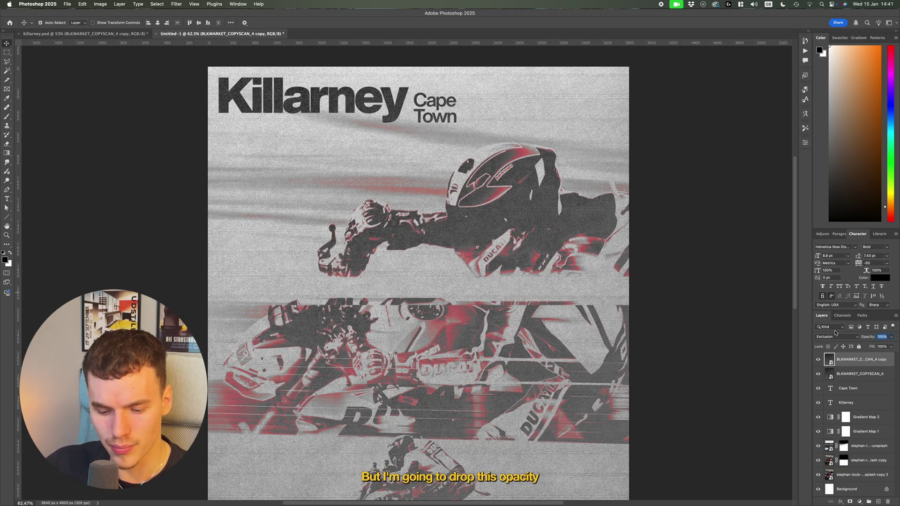
{"action": "type", "text": "15"}
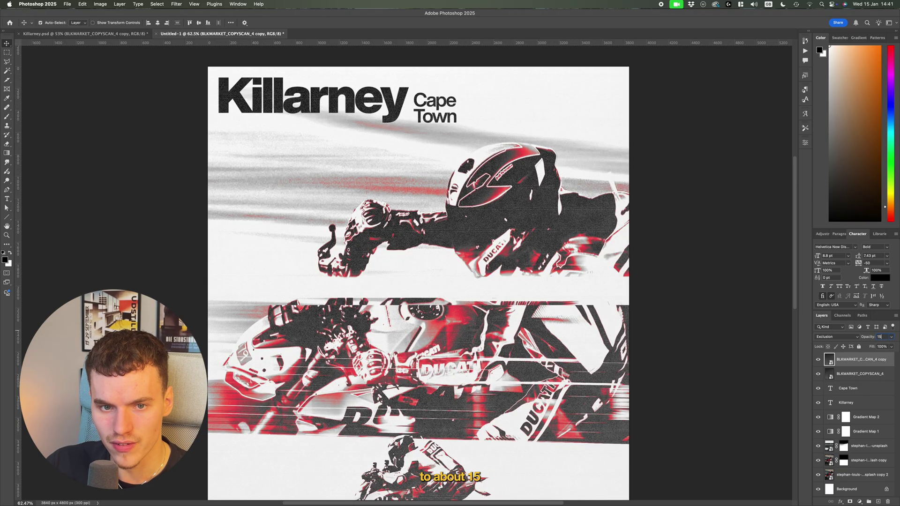
{"action": "key", "text": "Return"}
{"action": "scroll", "coordinate": [589, 262], "scroll_direction": "down", "scroll_amount": 5}
{"action": "left_click_drag", "start_coordinate": [614, 289], "coordinate": [560, 293]}
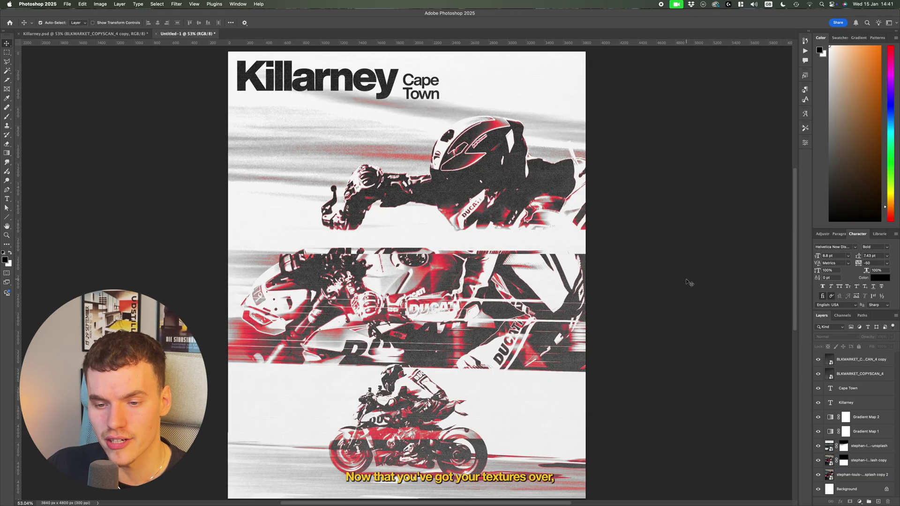
{"action": "scroll", "coordinate": [687, 283], "scroll_direction": "down", "scroll_amount": 1}
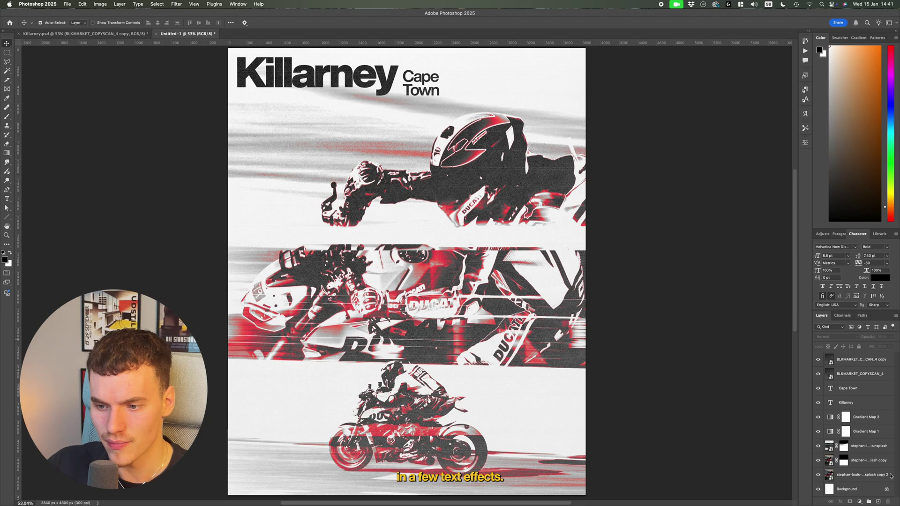
- Widen the red range of Gradient Map 2 by shifting its white color stop further toward the light end
{"action": "left_click", "coordinate": [875, 437]}
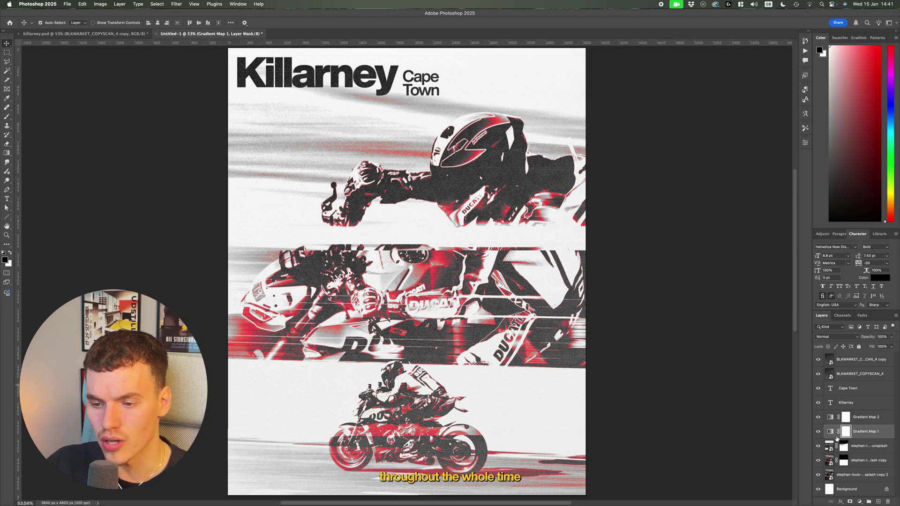
{"action": "double_click", "coordinate": [830, 417]}
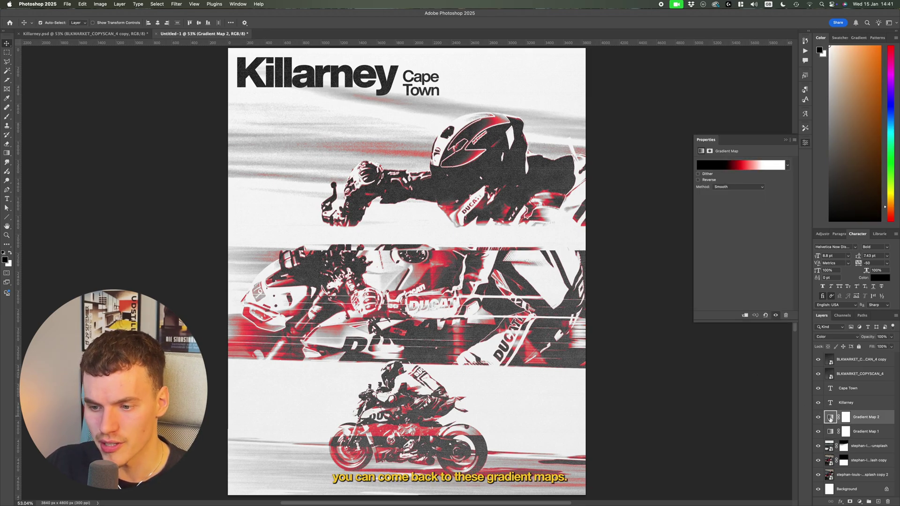
{"action": "left_click", "coordinate": [750, 165]}
{"action": "left_click", "coordinate": [629, 377]}
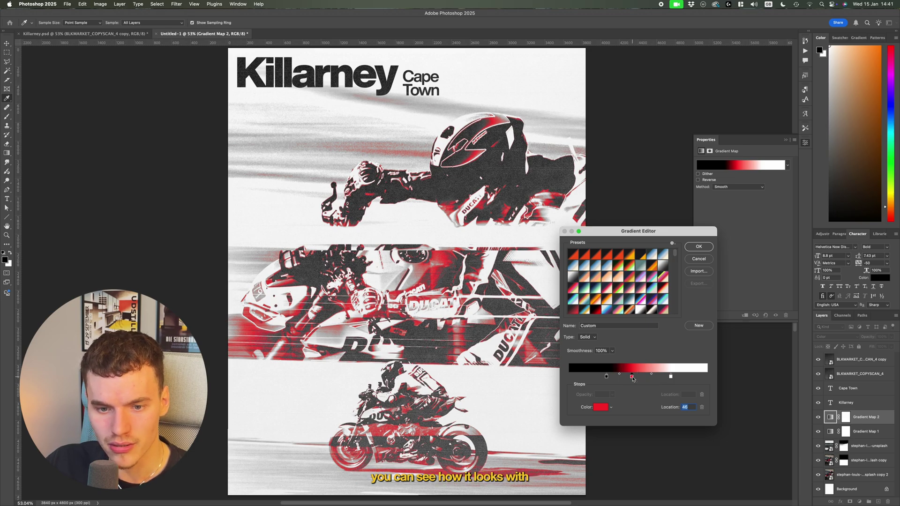
{"action": "left_click_drag", "start_coordinate": [670, 376], "coordinate": [679, 378]}
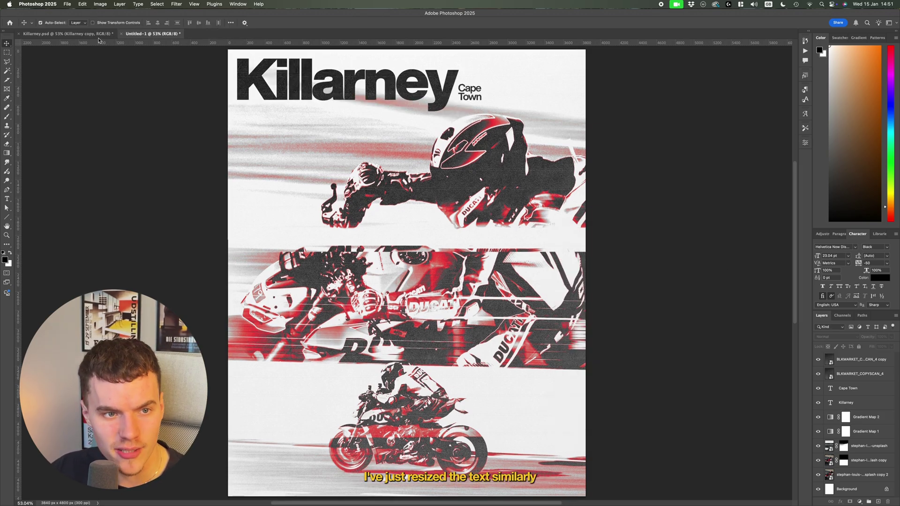
- Switch to Killarney.psd and examine the overlay and subtle edge effect on the title lettering up close
{"action": "left_click", "coordinate": [99, 35]}
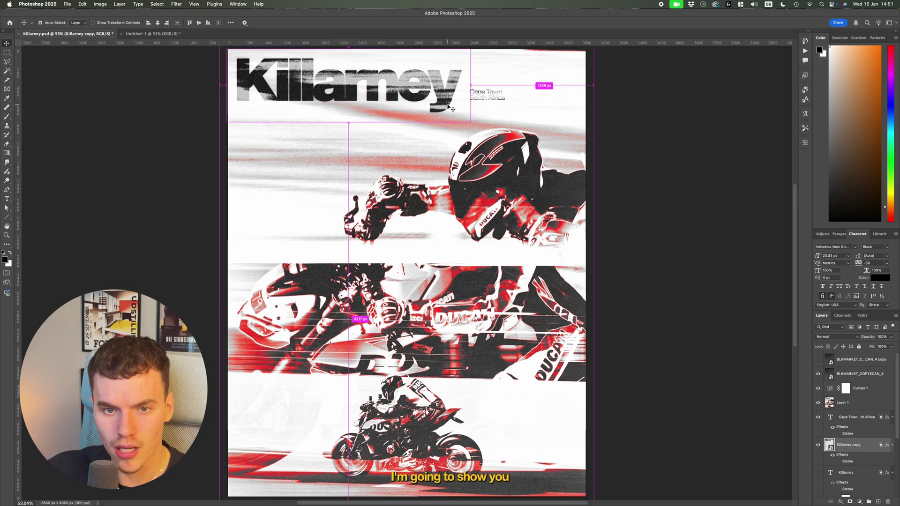
{"action": "scroll", "coordinate": [448, 108], "scroll_direction": "up", "scroll_amount": 3}
{"action": "scroll", "coordinate": [399, 141], "scroll_direction": "up", "scroll_amount": 8}
{"action": "scroll", "coordinate": [206, 131], "scroll_direction": "down", "scroll_amount": 1}
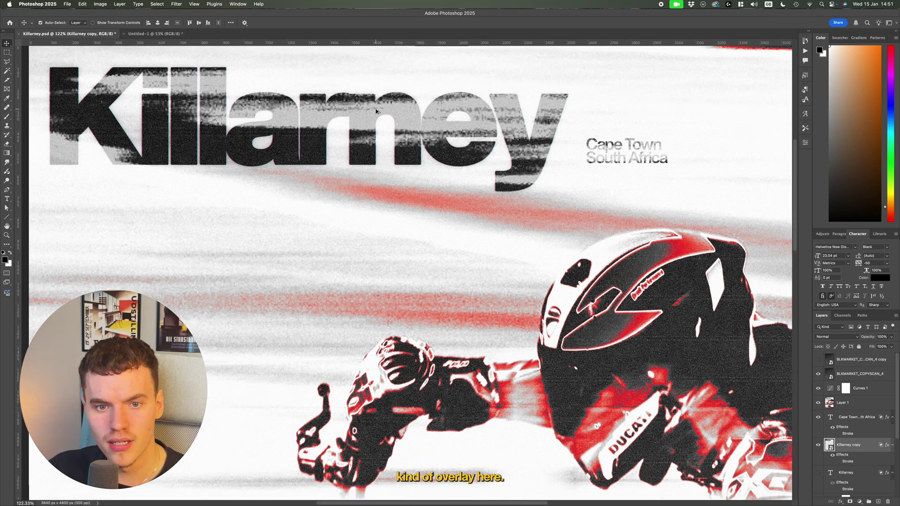
{"action": "scroll", "coordinate": [206, 132], "scroll_direction": "up", "scroll_amount": 2}
{"action": "scroll", "coordinate": [250, 209], "scroll_direction": "up", "scroll_amount": 8}
{"action": "scroll", "coordinate": [269, 198], "scroll_direction": "down", "scroll_amount": 7}
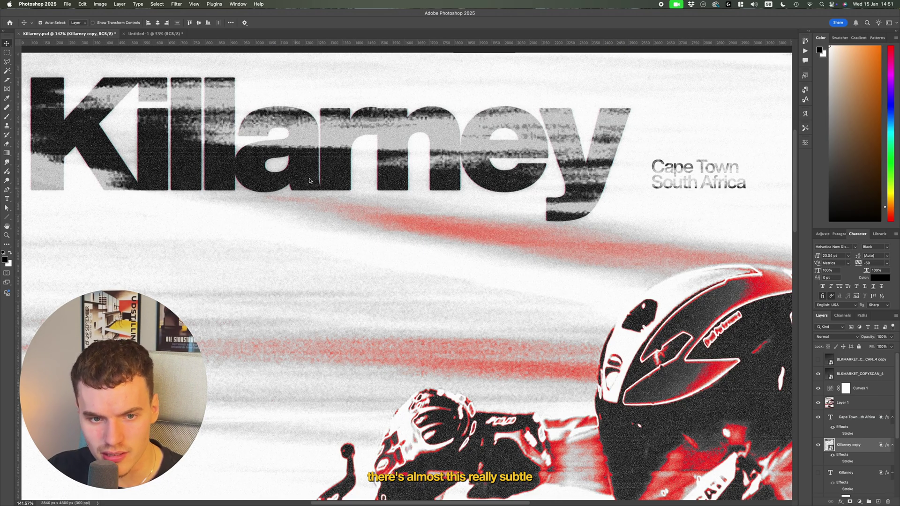
{"action": "scroll", "coordinate": [260, 183], "scroll_direction": "up", "scroll_amount": 3}
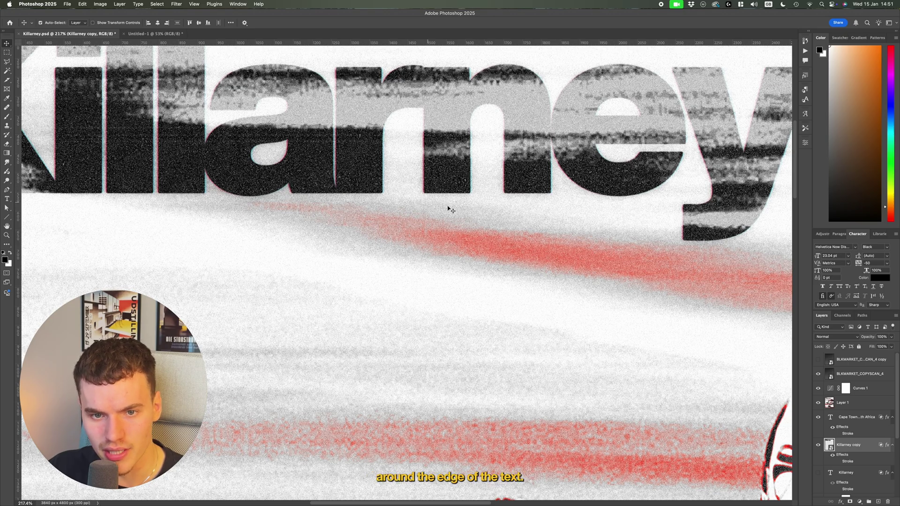
{"action": "scroll", "coordinate": [445, 206], "scroll_direction": "down", "scroll_amount": 6}
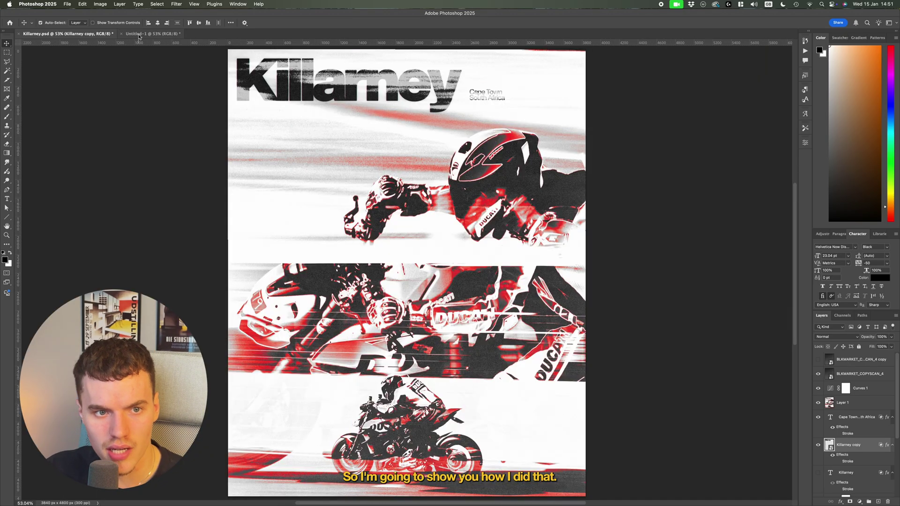
- Return to the Untitled-1 poster and add a 2 px black outside Stroke effect to the Killarney title layer
{"action": "left_click", "coordinate": [152, 34]}
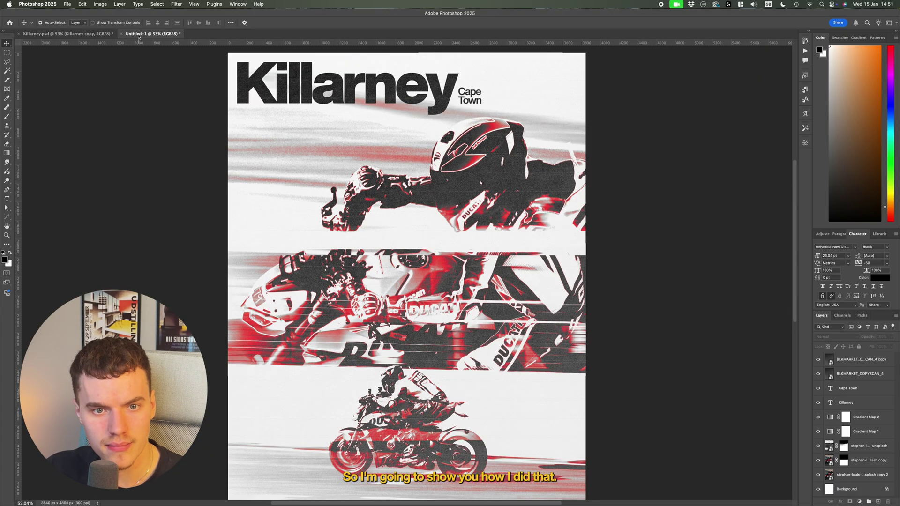
{"action": "left_click", "coordinate": [869, 406]}
{"action": "left_click", "coordinate": [840, 501]}
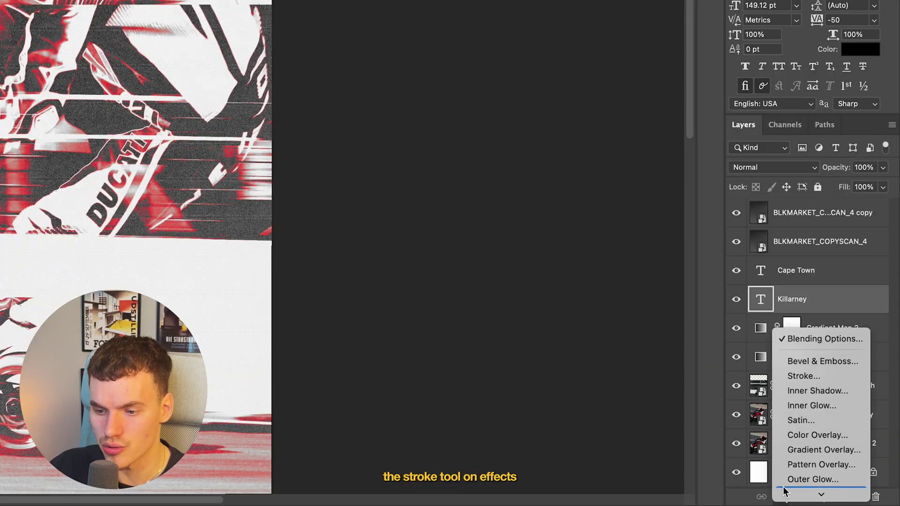
{"action": "left_click", "coordinate": [820, 376]}
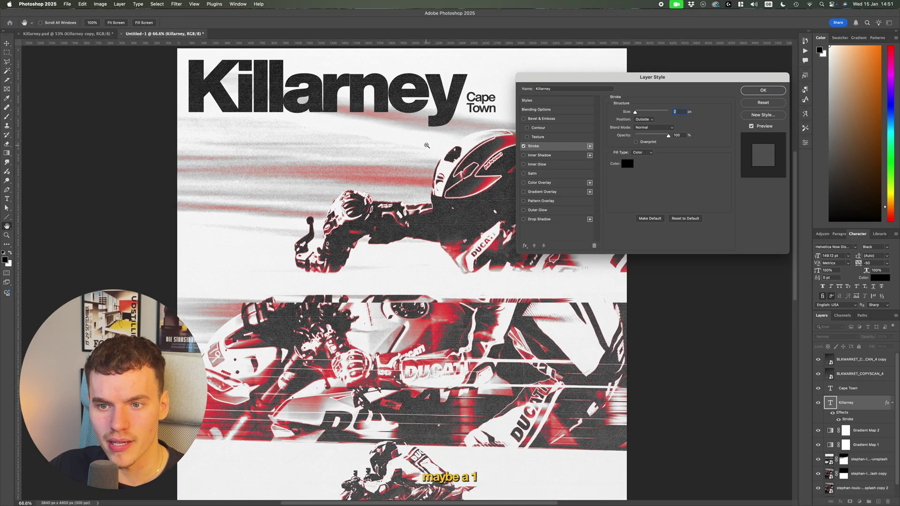
{"action": "scroll", "coordinate": [414, 140], "scroll_direction": "up", "scroll_amount": 3}
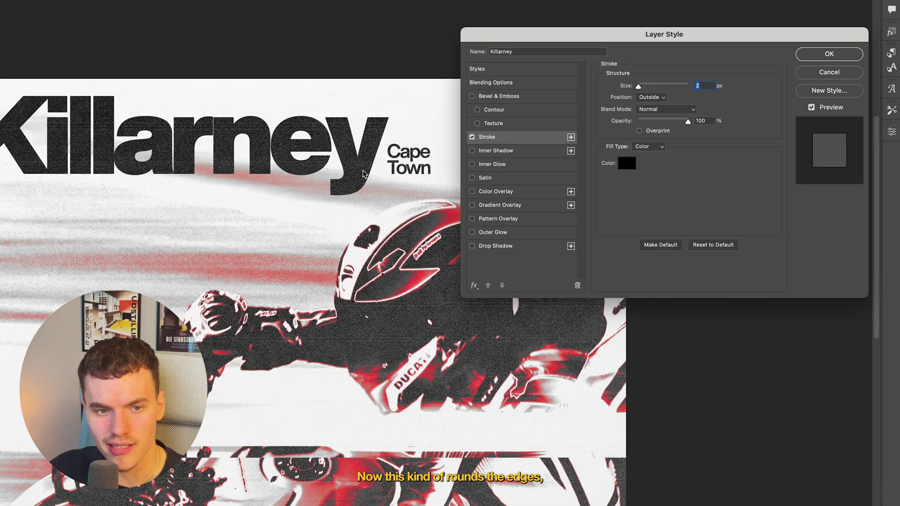
- Add a black Outer Glow at 80% opacity and 10 px size to the Killarney title, check its edges, and apply the style
{"action": "left_click", "coordinate": [473, 232]}
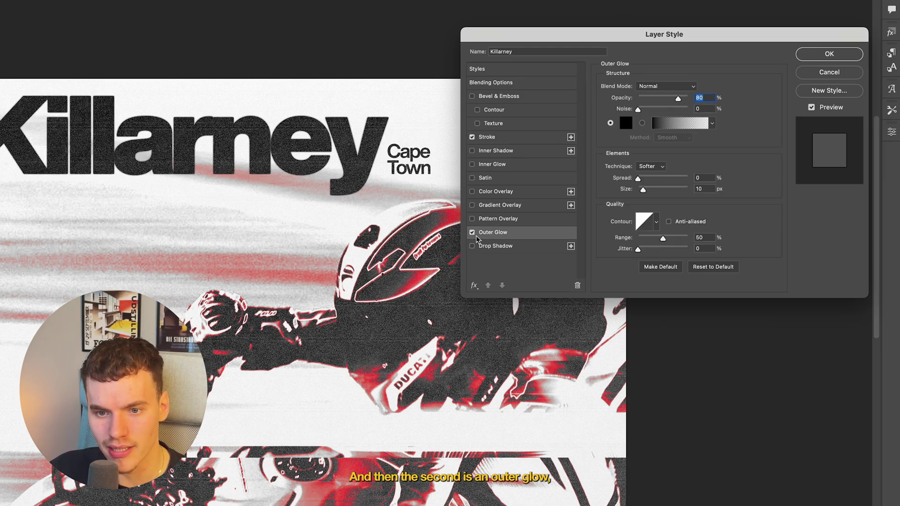
{"action": "scroll", "coordinate": [351, 161], "scroll_direction": "up", "scroll_amount": 4}
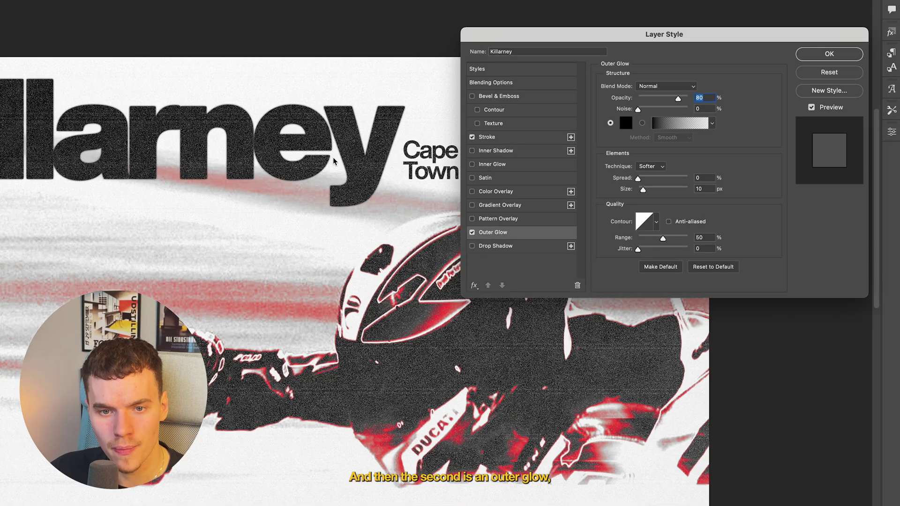
{"action": "scroll", "coordinate": [352, 161], "scroll_direction": "down", "scroll_amount": 1}
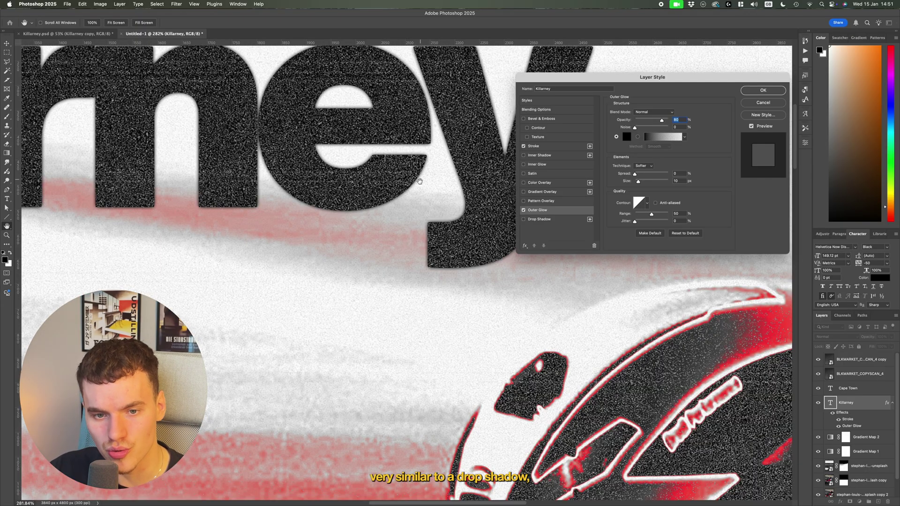
{"action": "scroll", "coordinate": [379, 210], "scroll_direction": "up", "scroll_amount": 2}
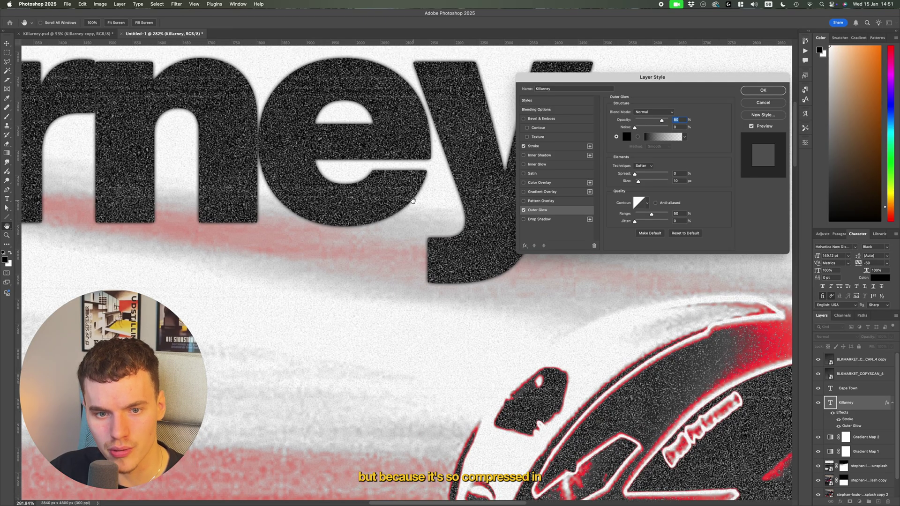
{"action": "scroll", "coordinate": [412, 200], "scroll_direction": "up", "scroll_amount": 2}
{"action": "scroll", "coordinate": [432, 201], "scroll_direction": "down", "scroll_amount": 5}
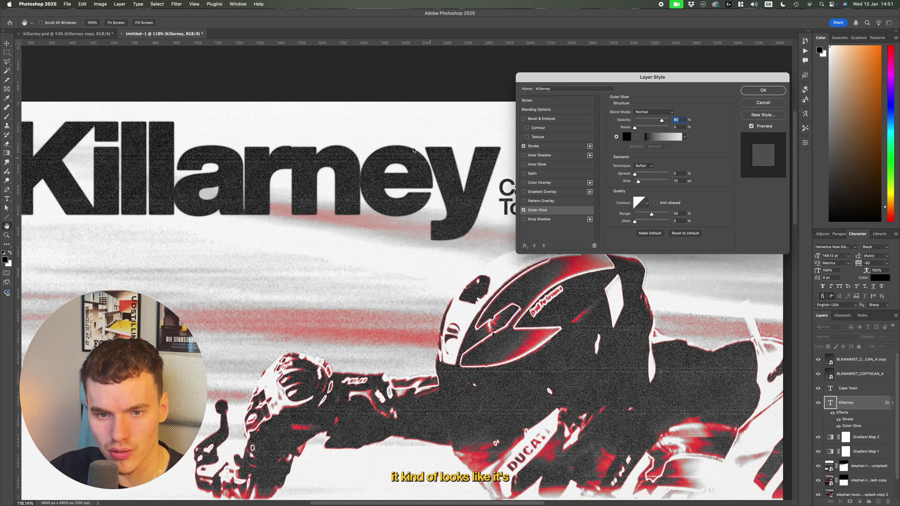
{"action": "scroll", "coordinate": [473, 174], "scroll_direction": "left", "scroll_amount": 2}
{"action": "left_click", "coordinate": [762, 90]}
{"action": "scroll", "coordinate": [627, 190], "scroll_direction": "down", "scroll_amount": 2}
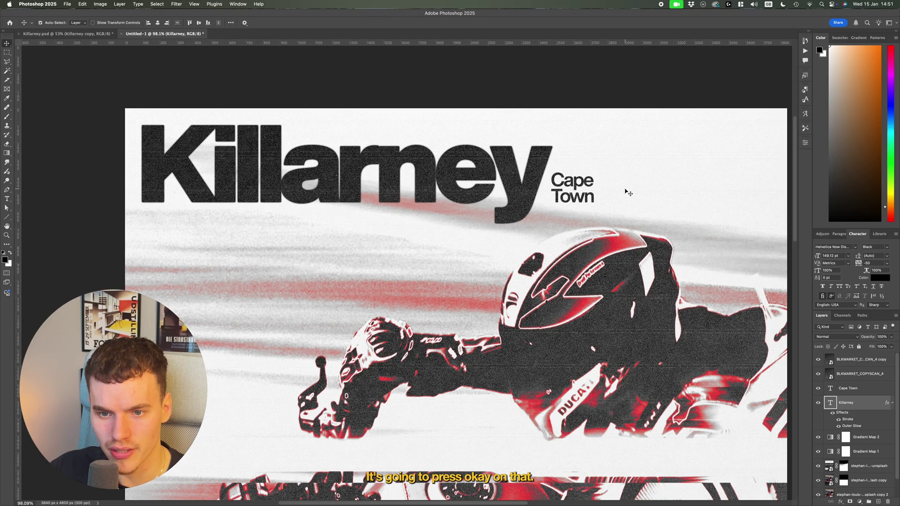
- Copy the Killarney title's layer style and paste it onto the Cape Town text layer
{"action": "key", "text": "super+0"}
{"action": "right_click", "coordinate": [858, 400]}
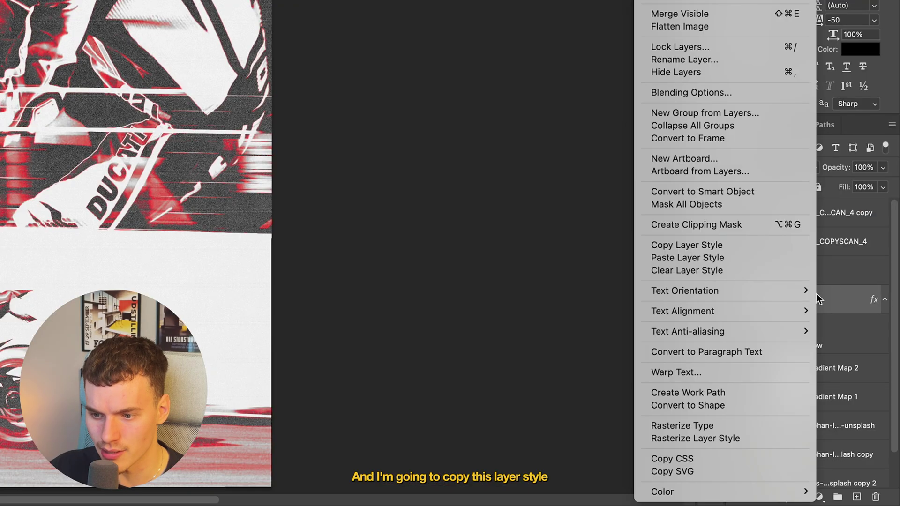
{"action": "left_click", "coordinate": [757, 245]}
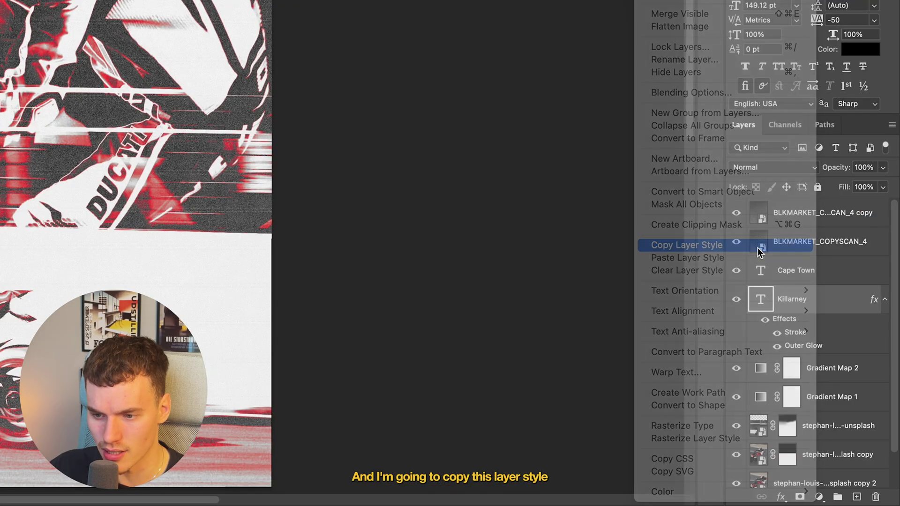
{"action": "left_click", "coordinate": [845, 282]}
{"action": "right_click", "coordinate": [812, 281]}
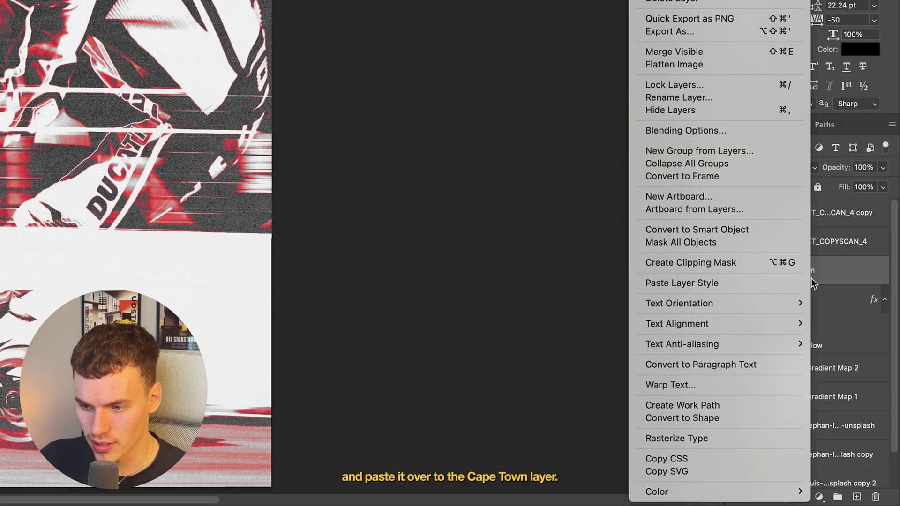
{"action": "left_click", "coordinate": [763, 286]}
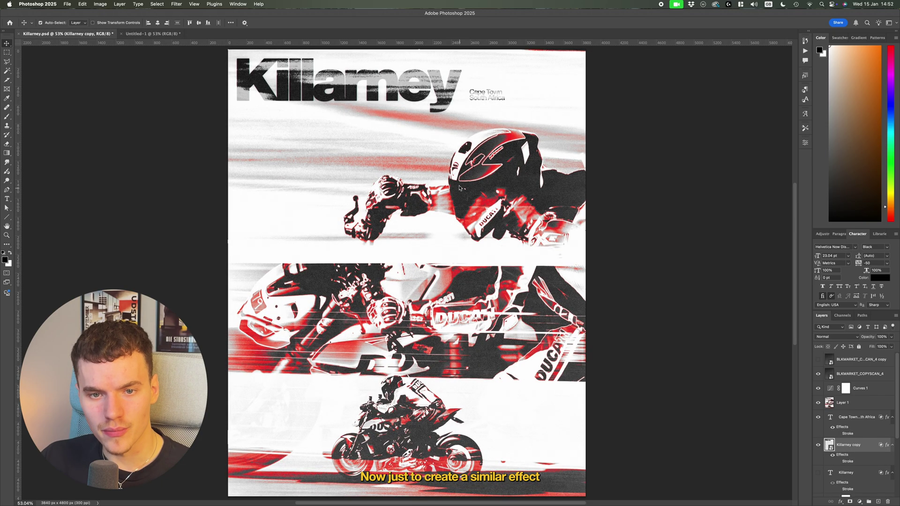
- Check the cloud-like title overlay in Killarney.psd, and open the Blending Options of the Killarney title layer in Untitled-1
{"action": "scroll", "coordinate": [415, 75], "scroll_direction": "up", "scroll_amount": 3}
{"action": "scroll", "coordinate": [451, 89], "scroll_direction": "down", "scroll_amount": 2}
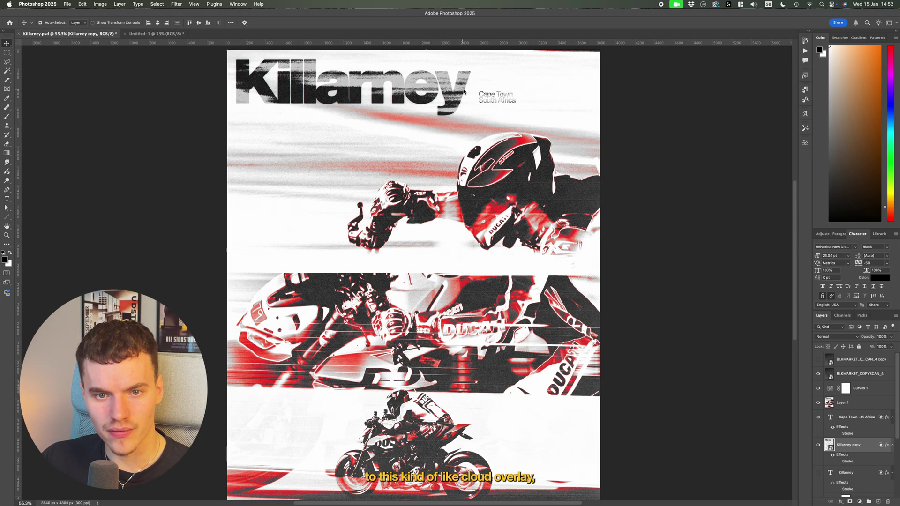
{"action": "scroll", "coordinate": [413, 97], "scroll_direction": "up", "scroll_amount": 2}
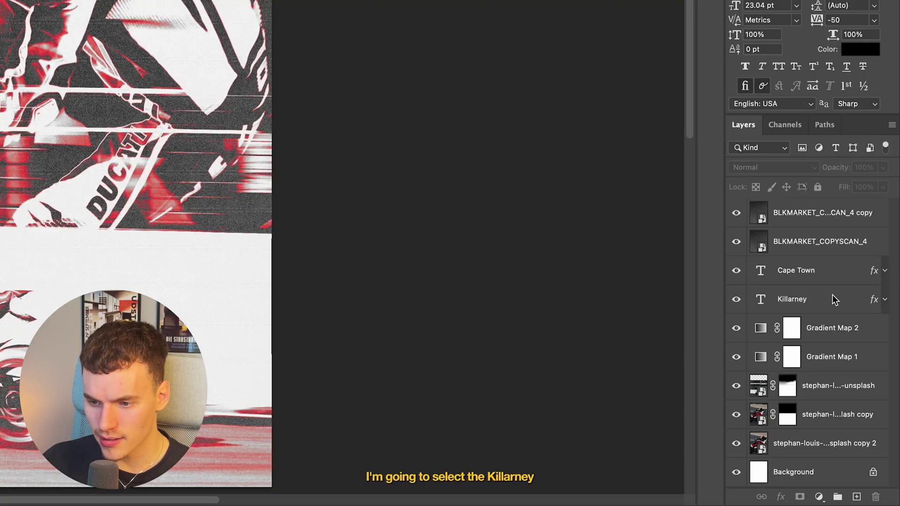
{"action": "left_click", "coordinate": [834, 300]}
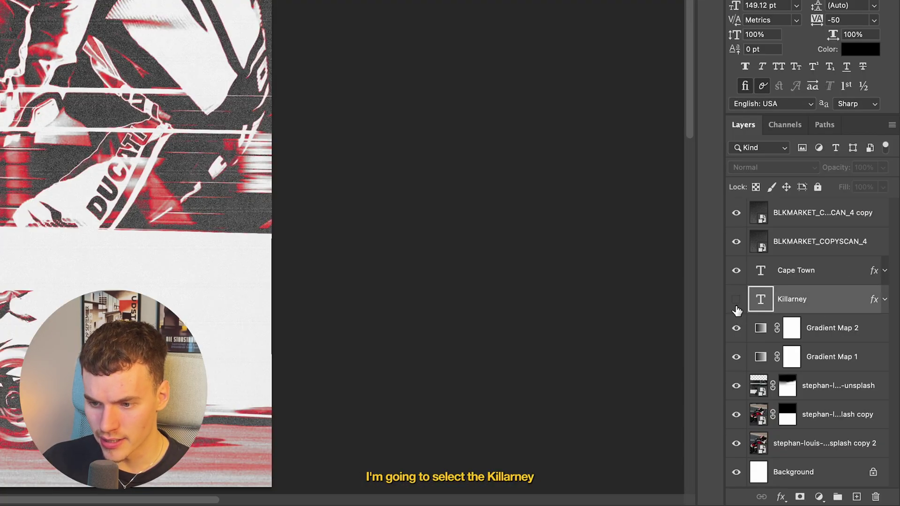
{"action": "left_click", "coordinate": [780, 497]}
{"action": "left_click", "coordinate": [818, 367]}
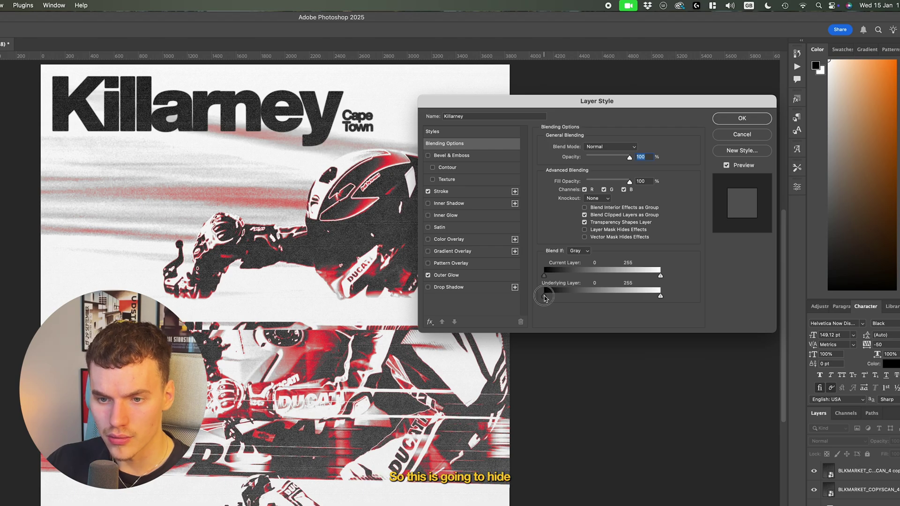
- Try out the dark and light Blend If limits of the underlying layer on the Killarney title
{"action": "mouse_move", "coordinate": [544, 298]}
{"action": "left_mouse_down"}
{"action": "mouse_move", "coordinate": [638, 297]}
{"action": "mouse_move", "coordinate": [546, 298]}
{"action": "left_mouse_up"}
{"action": "mouse_move", "coordinate": [661, 298]}
{"action": "left_mouse_down"}
{"action": "mouse_move", "coordinate": [571, 297]}
{"action": "mouse_move", "coordinate": [688, 294]}
{"action": "mouse_move", "coordinate": [636, 298]}
{"action": "mouse_move", "coordinate": [671, 298]}
{"action": "left_mouse_up"}
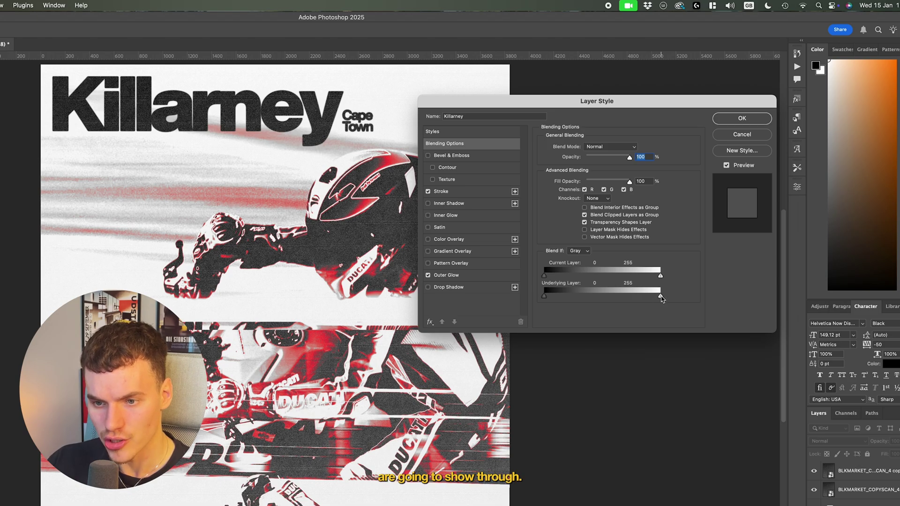
{"action": "mouse_move", "coordinate": [661, 297]}
{"action": "left_mouse_down"}
{"action": "mouse_move", "coordinate": [618, 299]}
{"action": "mouse_move", "coordinate": [661, 297]}
{"action": "left_mouse_up"}
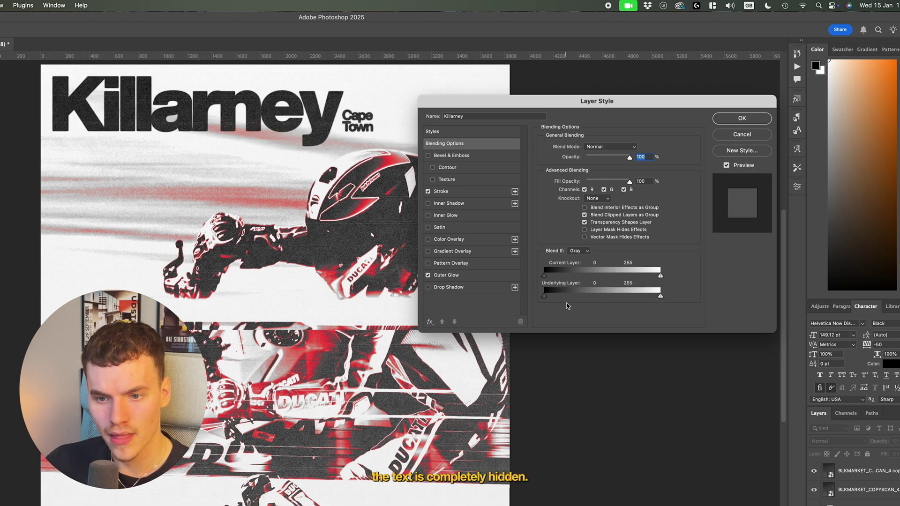
- Split the dark Blend If limit of the underlying layer to 193 / 255 for the Killarney title and apply it
{"action": "left_click_drag", "start_coordinate": [558, 298], "coordinate": [651, 299]}
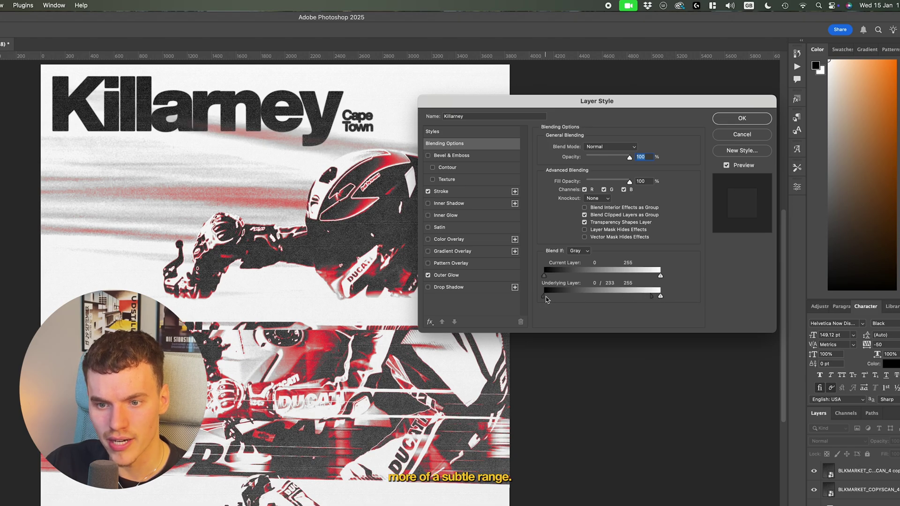
{"action": "left_click_drag", "start_coordinate": [546, 299], "coordinate": [632, 297]}
{"action": "left_click", "coordinate": [739, 118]}
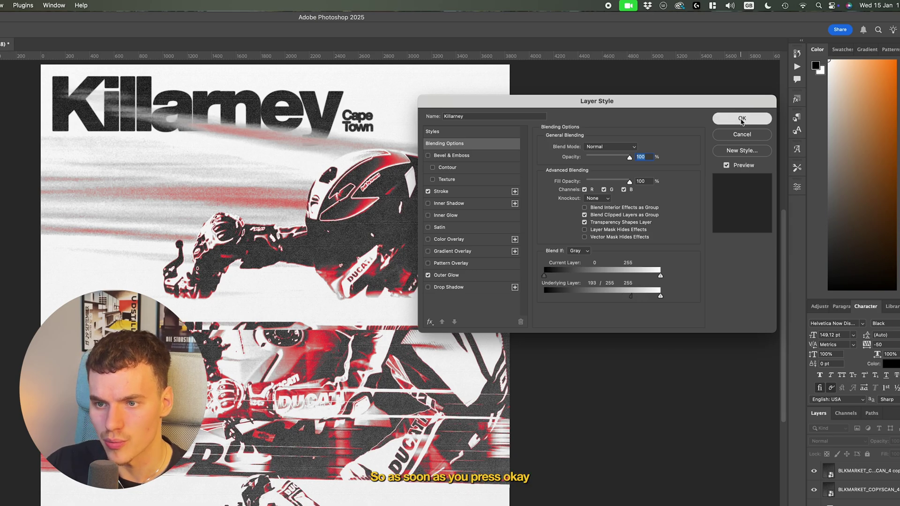